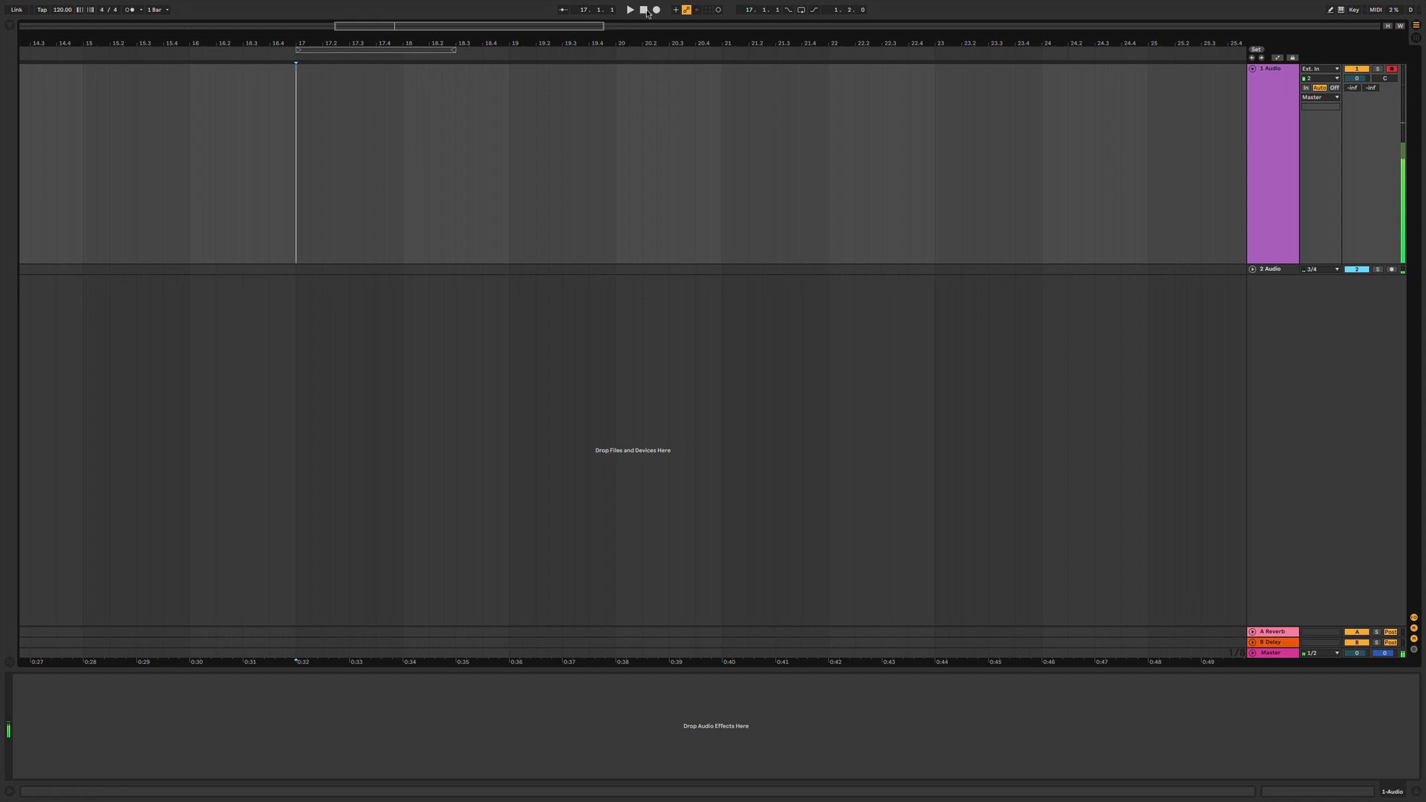
# Step: Record a short vocal phrase on the first audio track from bar 17 and raise the clip's gain to about 9 dB
pyautogui.click(657, 10)
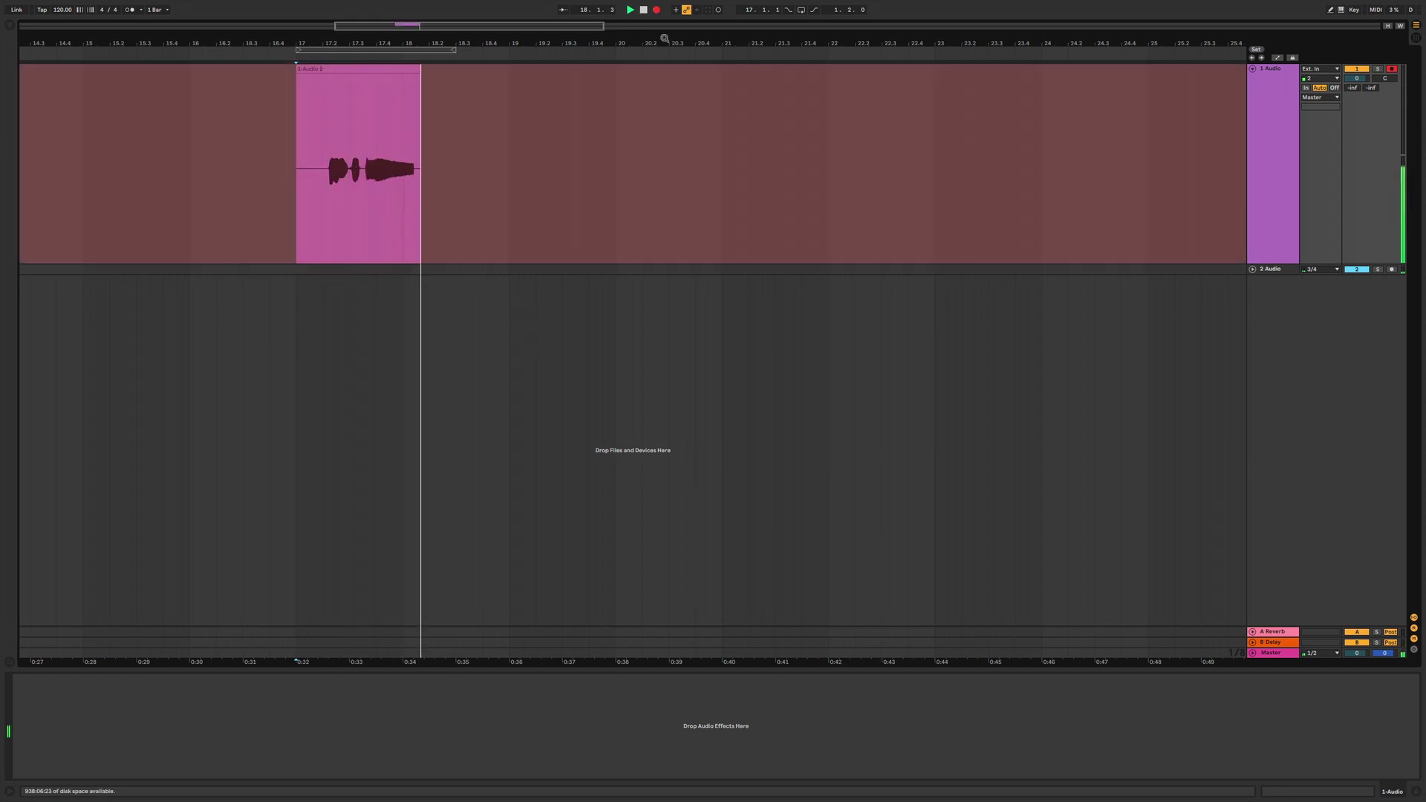
pyautogui.press('space')
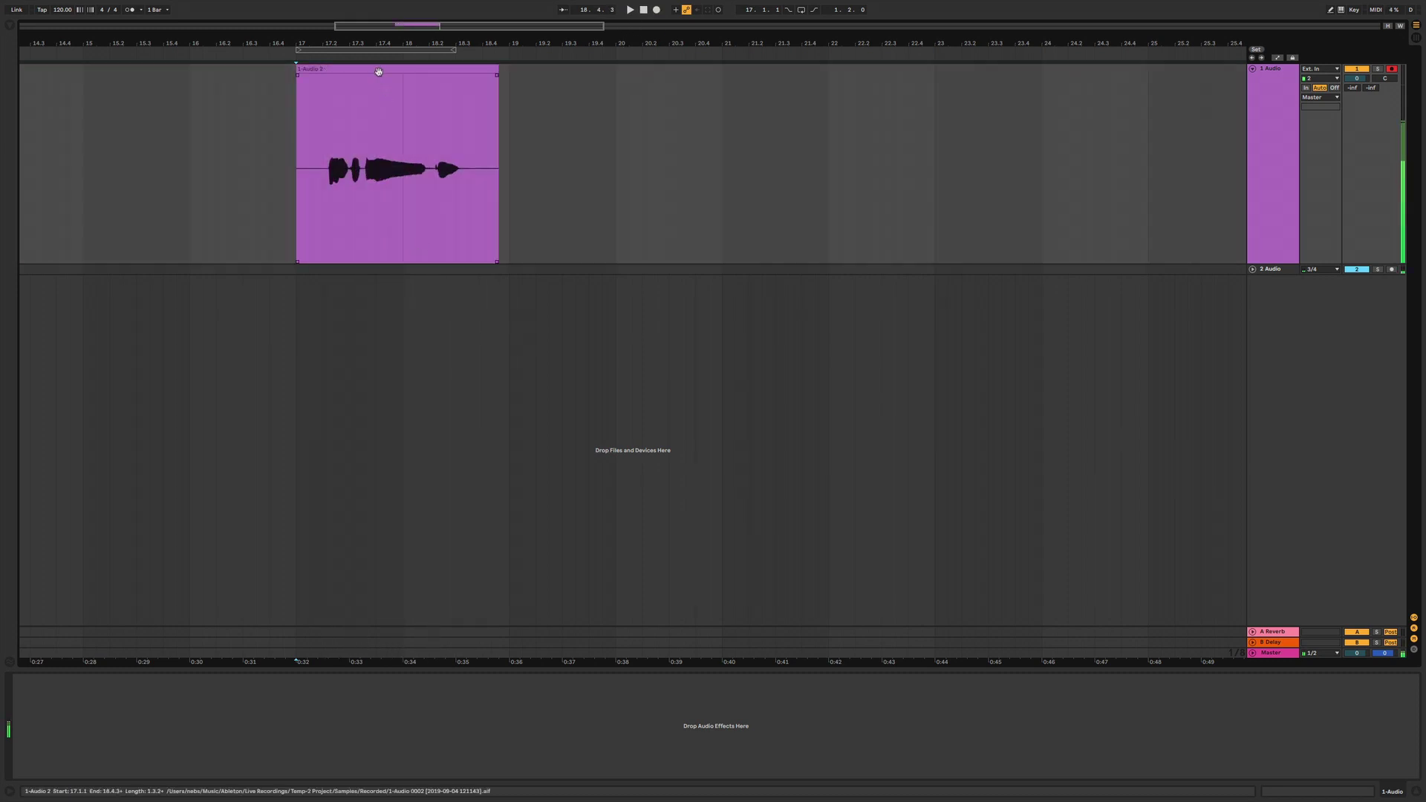
pyautogui.doubleClick(415, 254)
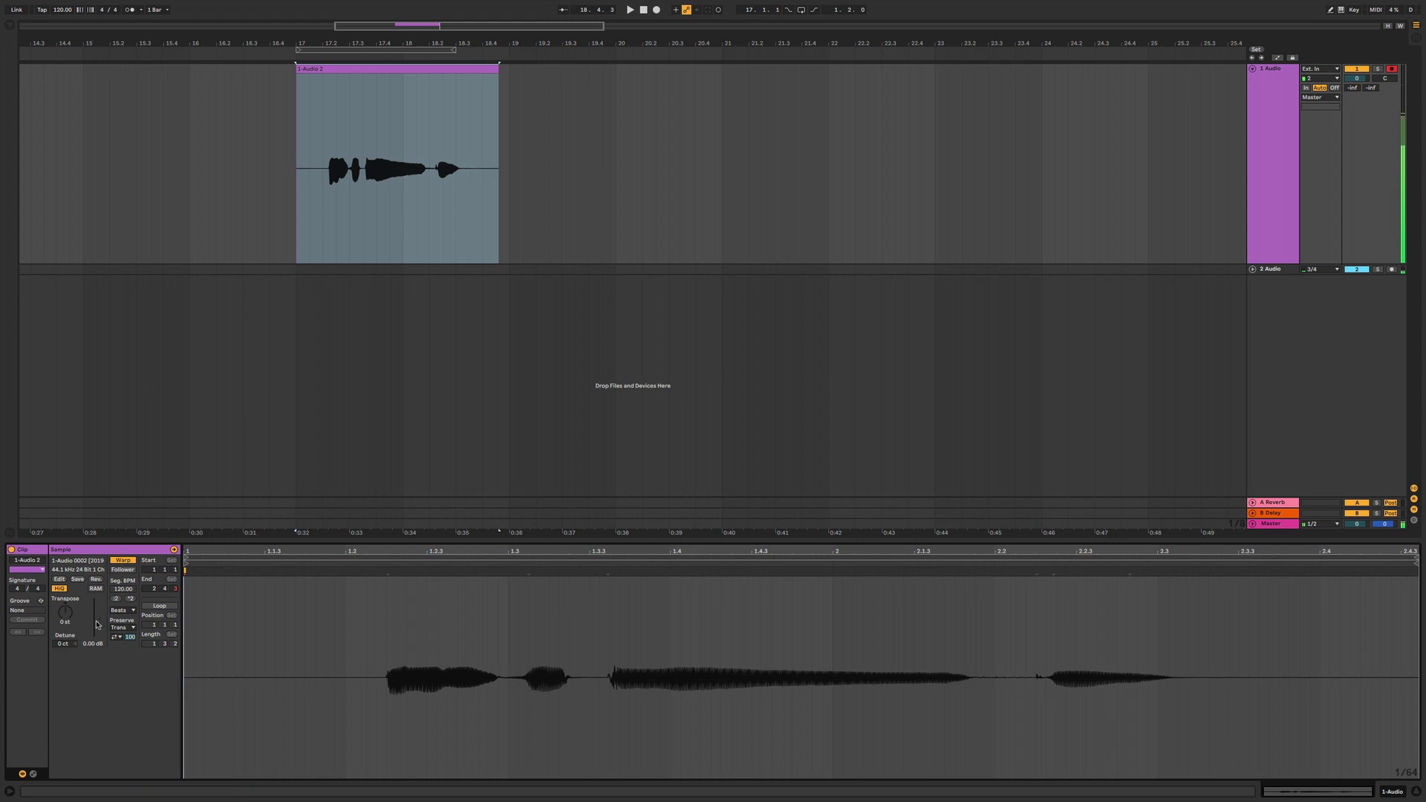
pyautogui.moveTo(96, 622); pyautogui.dragTo(96, 611)
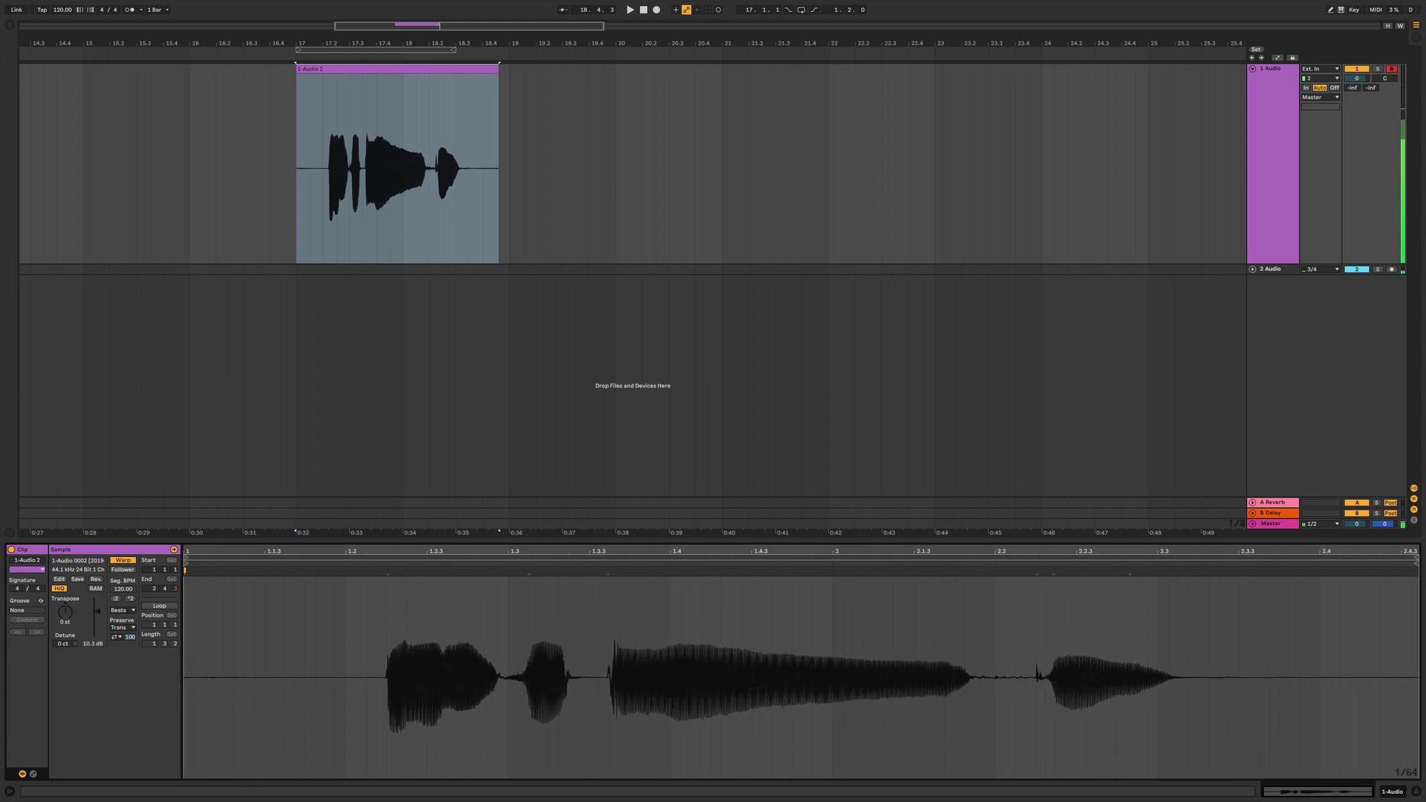
# Step: Duplicate the vocal track, then mute and disarm the original track
pyautogui.click(1271, 178)
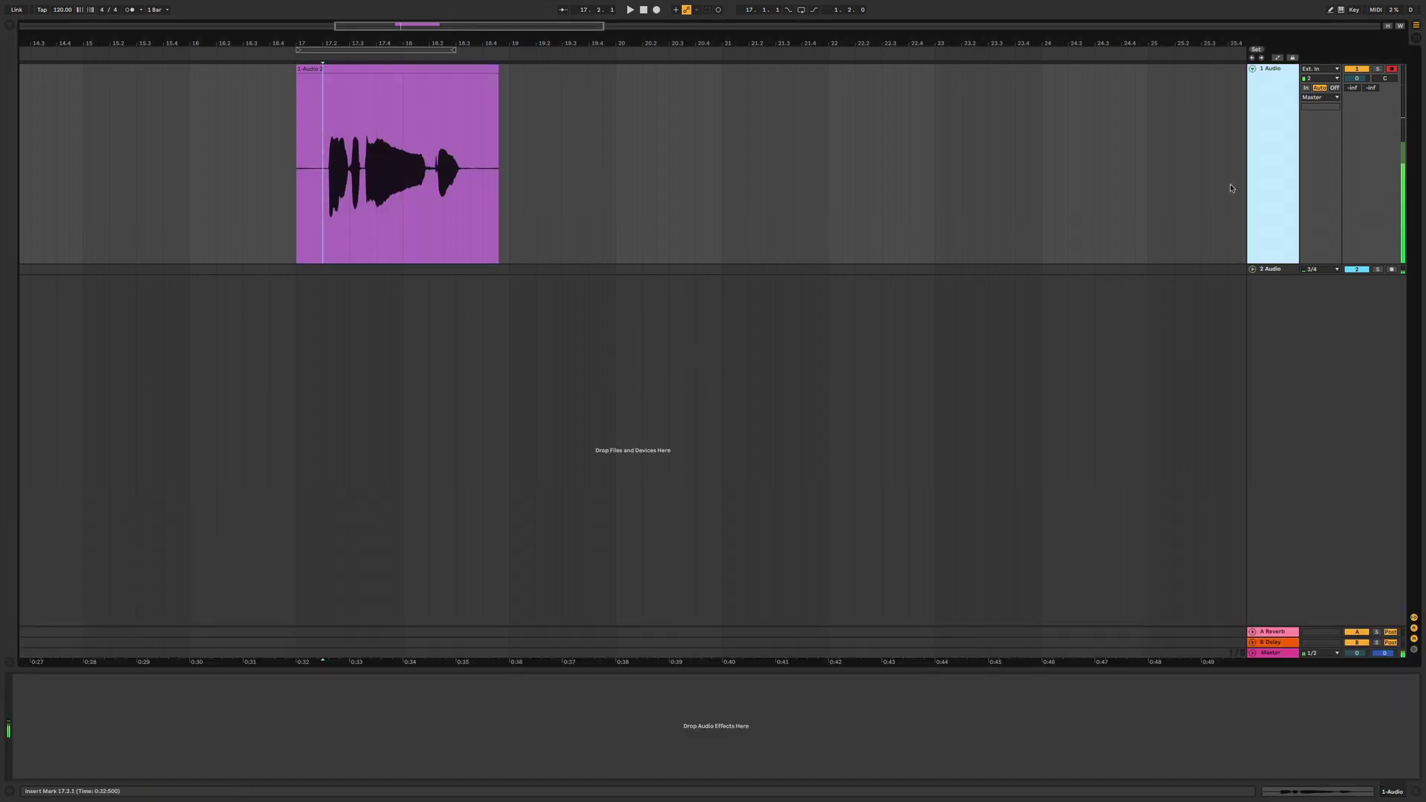
pyautogui.hotkey('ctrl', 'd')
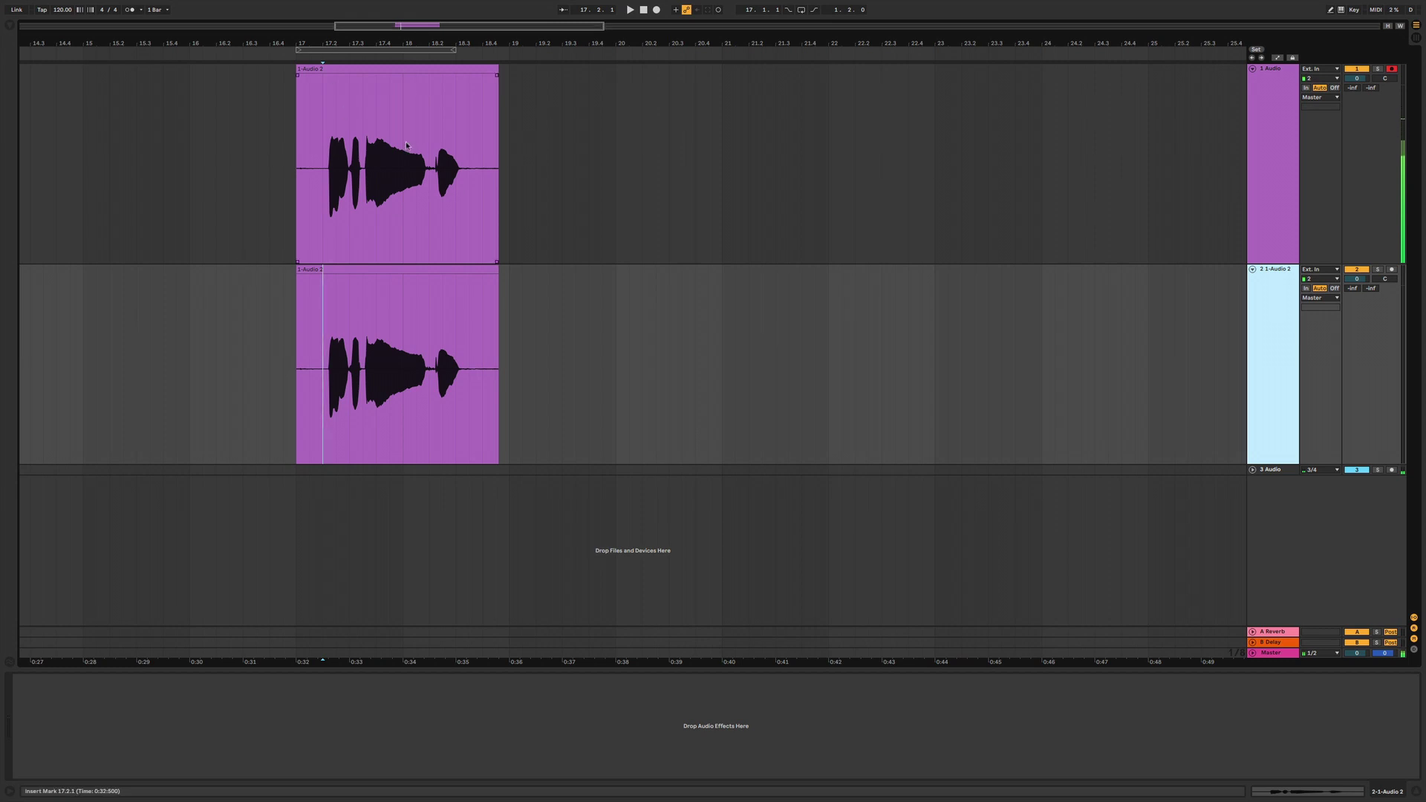
pyautogui.click(1357, 70)
pyautogui.click(1392, 70)
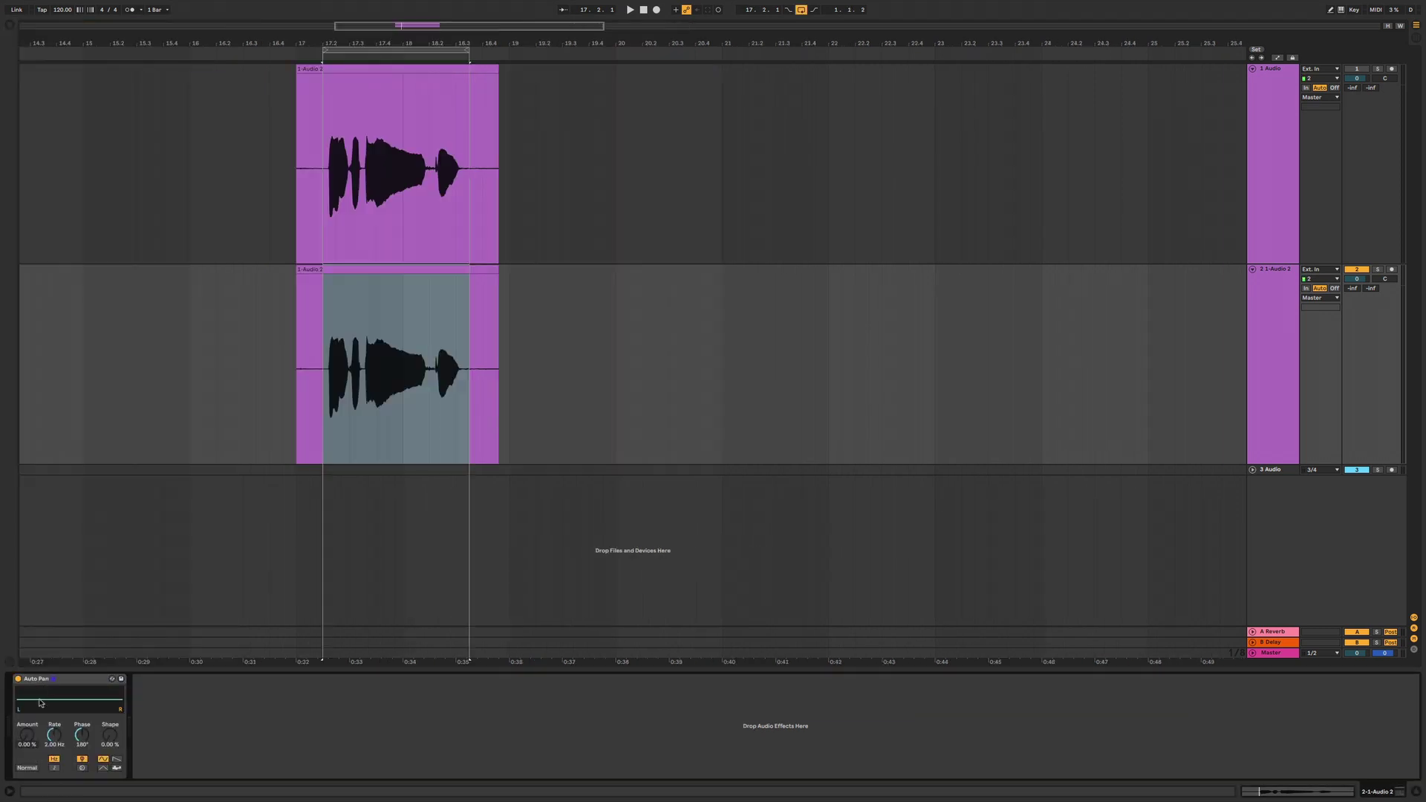
# Step: Set the duplicate track's Auto Pan amount to 100 % and its rate to 3.03 Hz while auditioning the loop
pyautogui.moveTo(27, 735); pyautogui.dragTo(26, 687)
pyautogui.press('space')
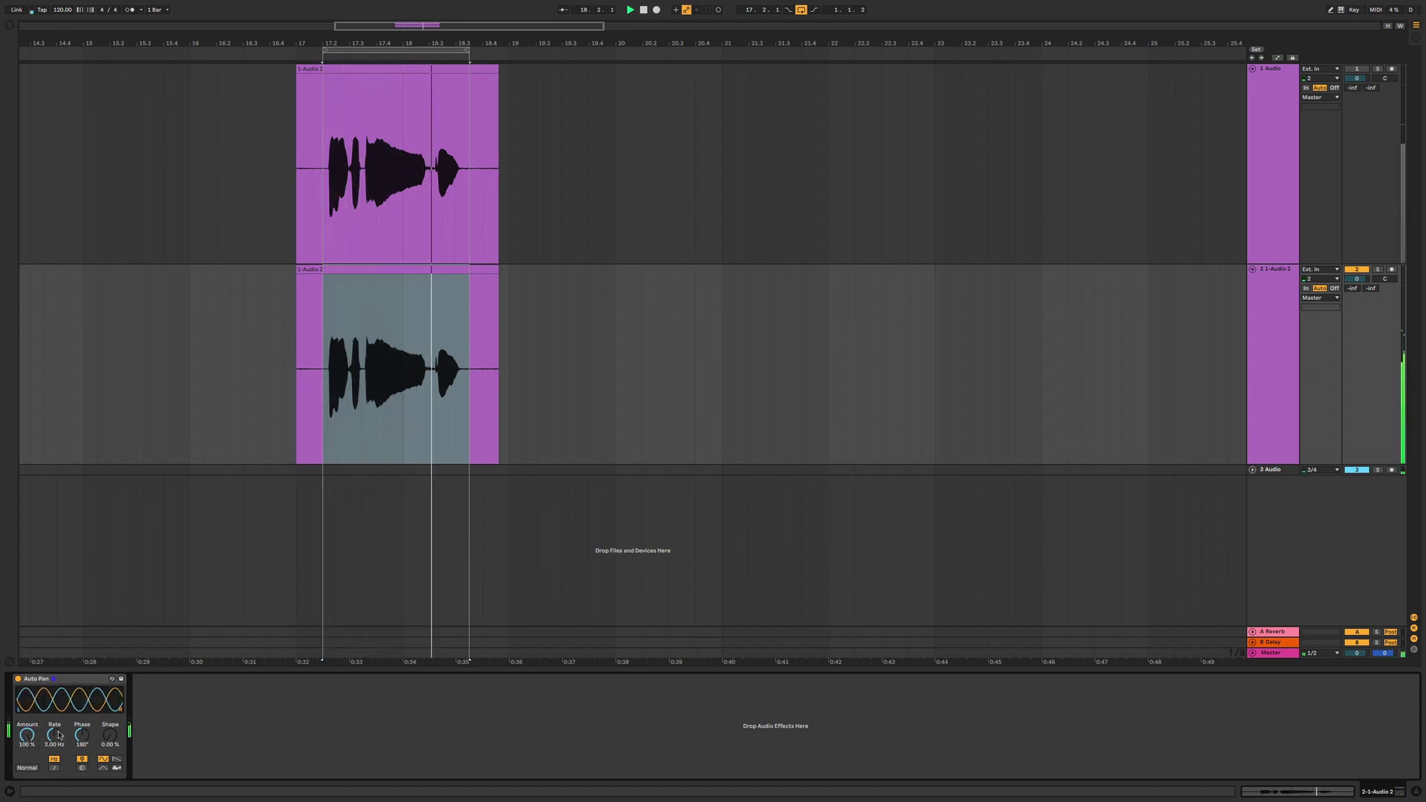
pyautogui.press('space')
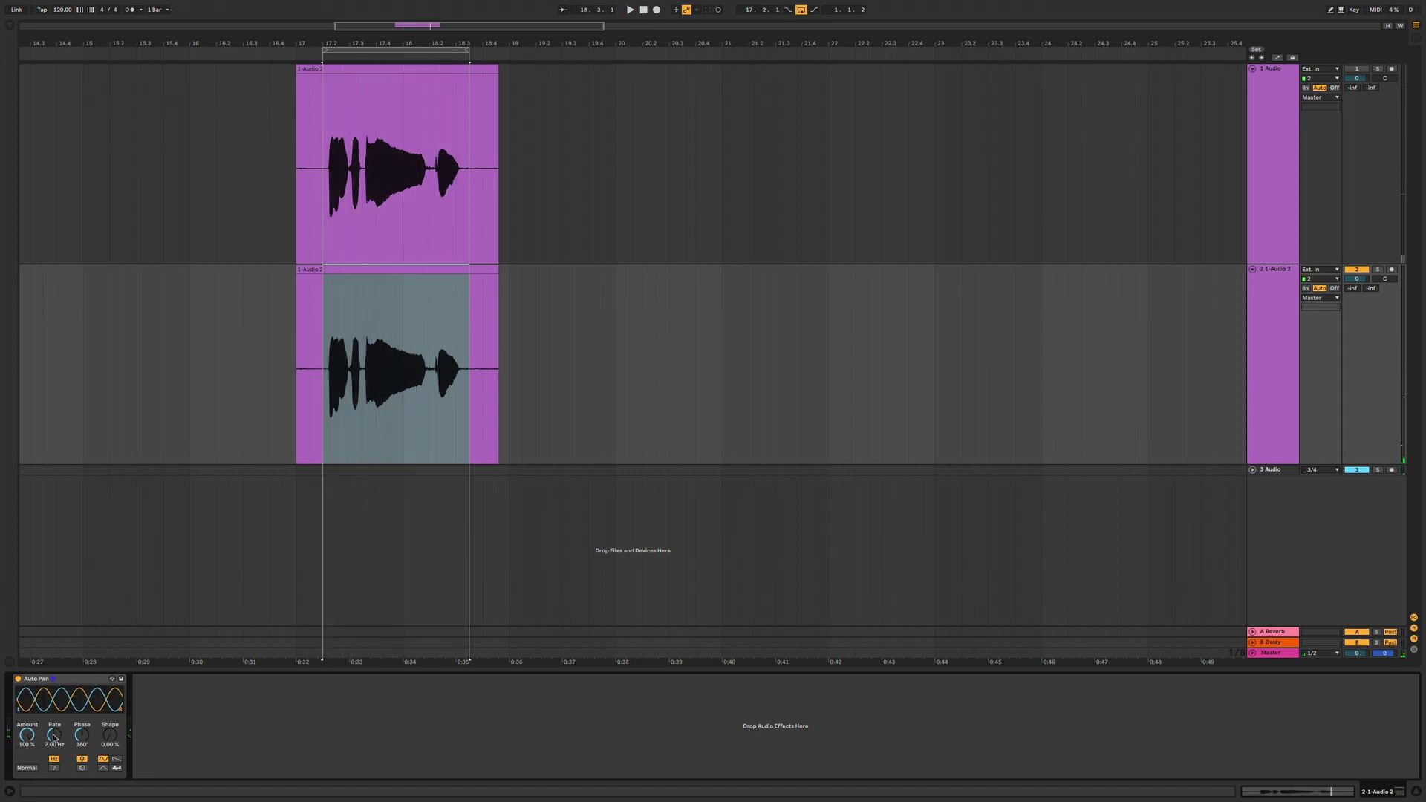
pyautogui.press('space')
pyautogui.moveTo(54, 734)
pyautogui.mouseDown()
pyautogui.moveTo(54, 698)
pyautogui.moveTo(56, 737)
pyautogui.mouseUp()
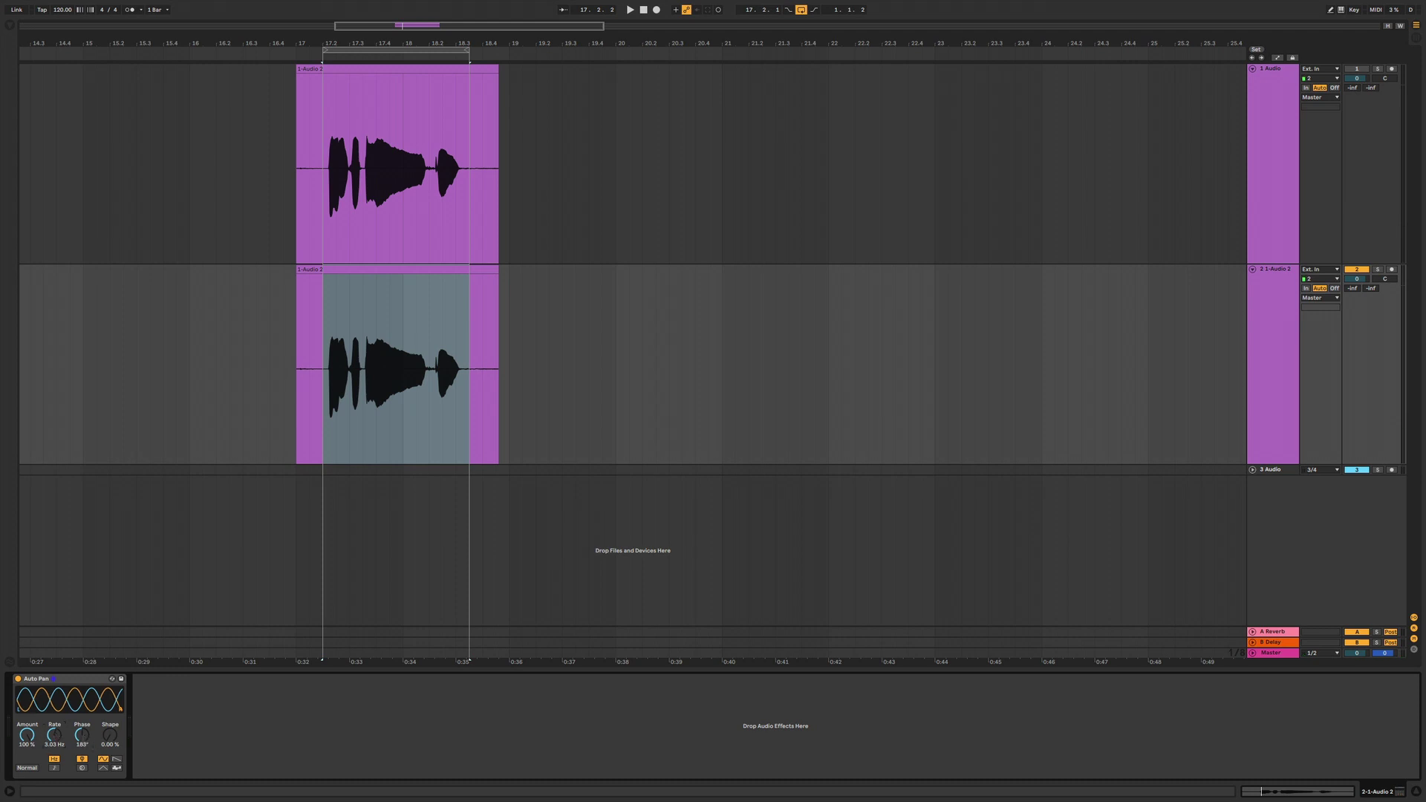
# Step: Set the Auto Pan phase to 360° and its rate to 4.33 Hz while playing the vocal loop
pyautogui.moveTo(82, 735); pyautogui.dragTo(82, 701)
pyautogui.click(317, 437)
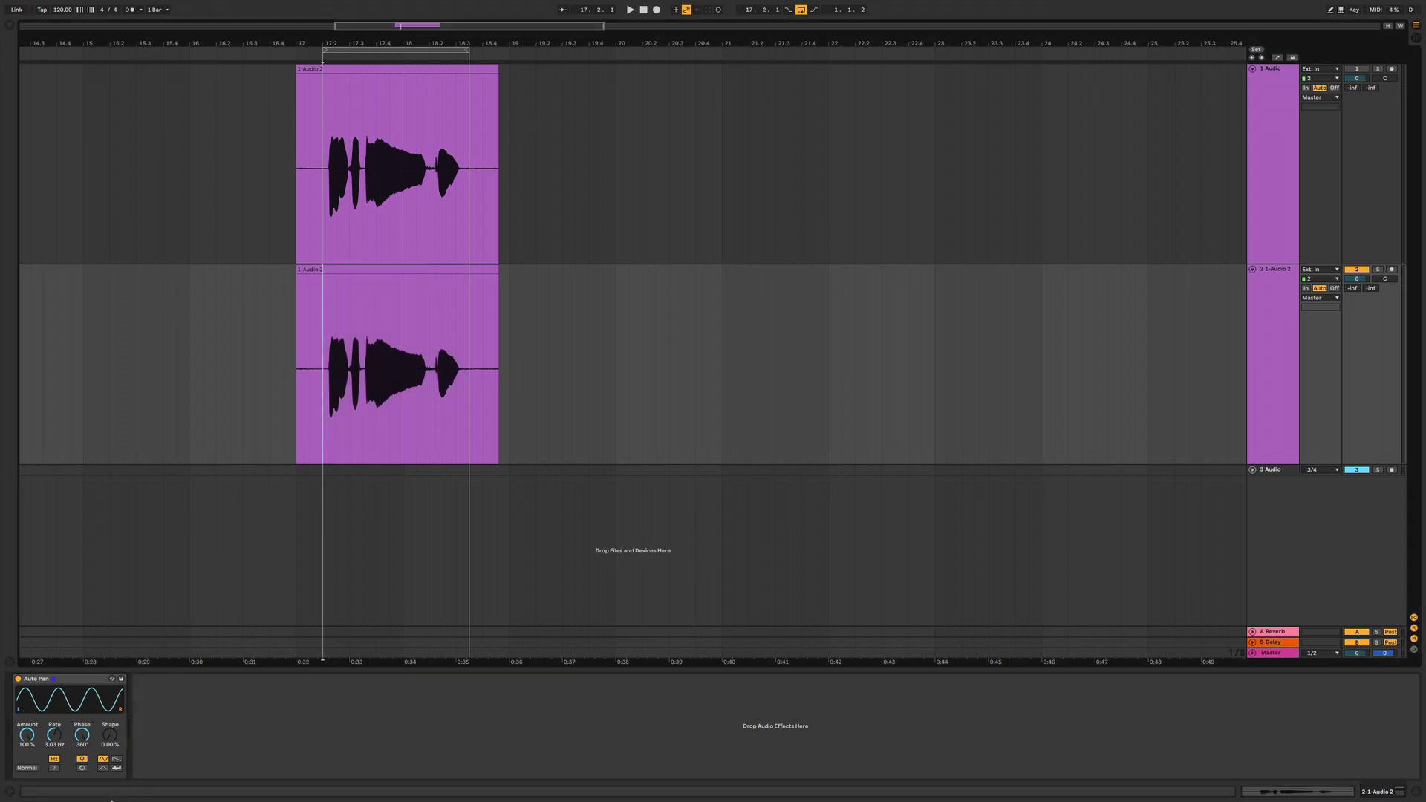
pyautogui.press('space')
pyautogui.moveTo(54, 737)
pyautogui.mouseDown()
pyautogui.moveTo(53, 691)
pyautogui.moveTo(54, 743)
pyautogui.mouseUp()
pyautogui.press('space')
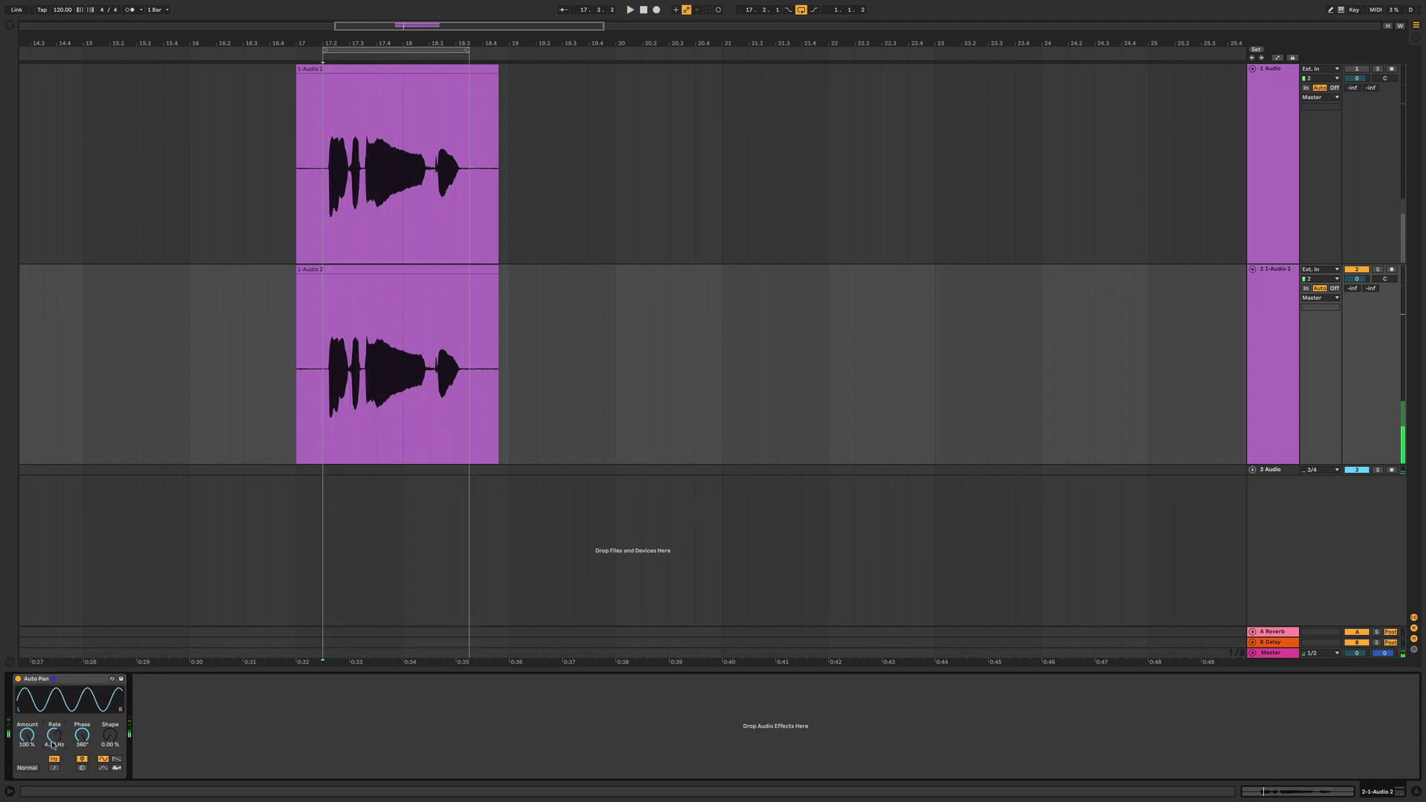
# Step: Draw a rising and falling automation curve for the Auto Pan frequency across the duplicate vocal clip and audition it
pyautogui.click(319, 388)
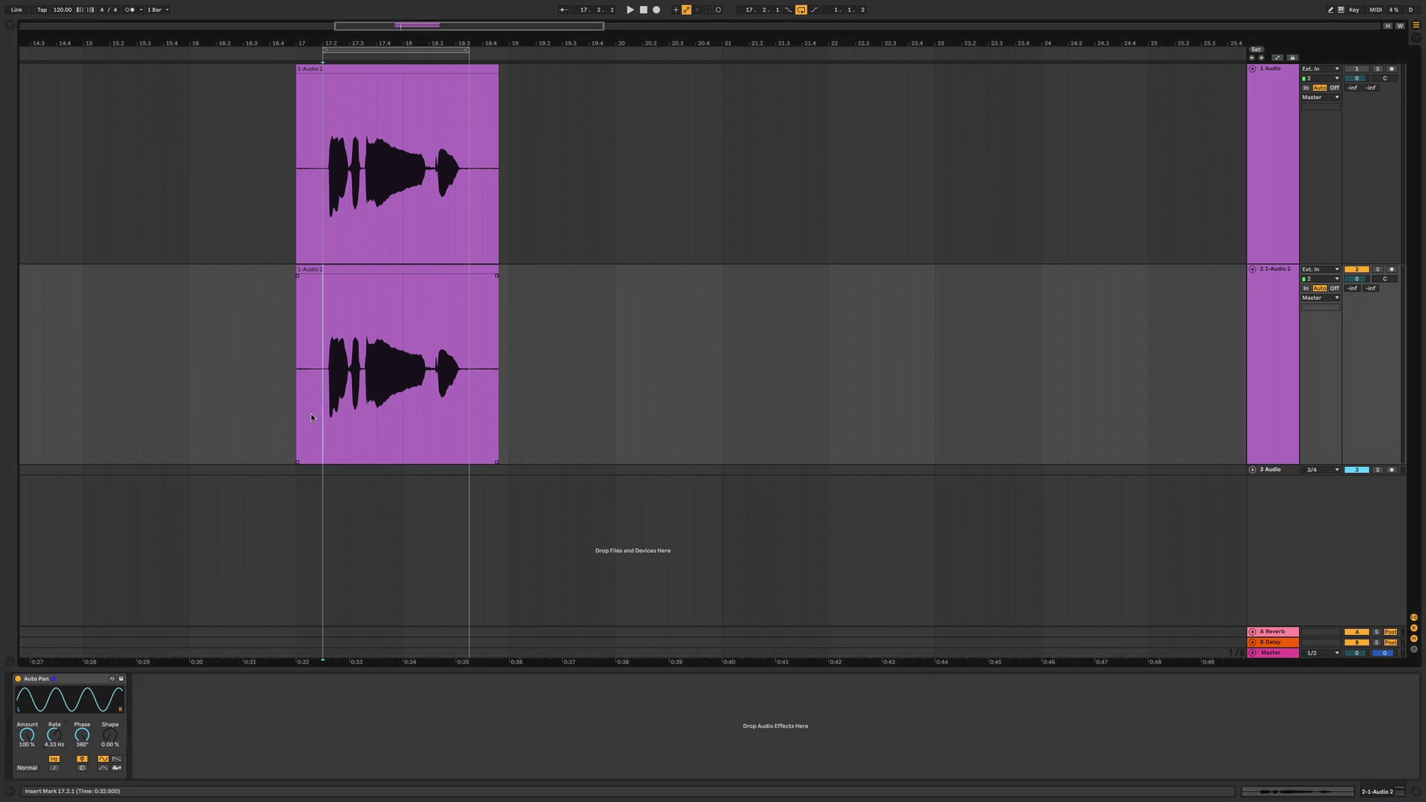
pyautogui.press('a')
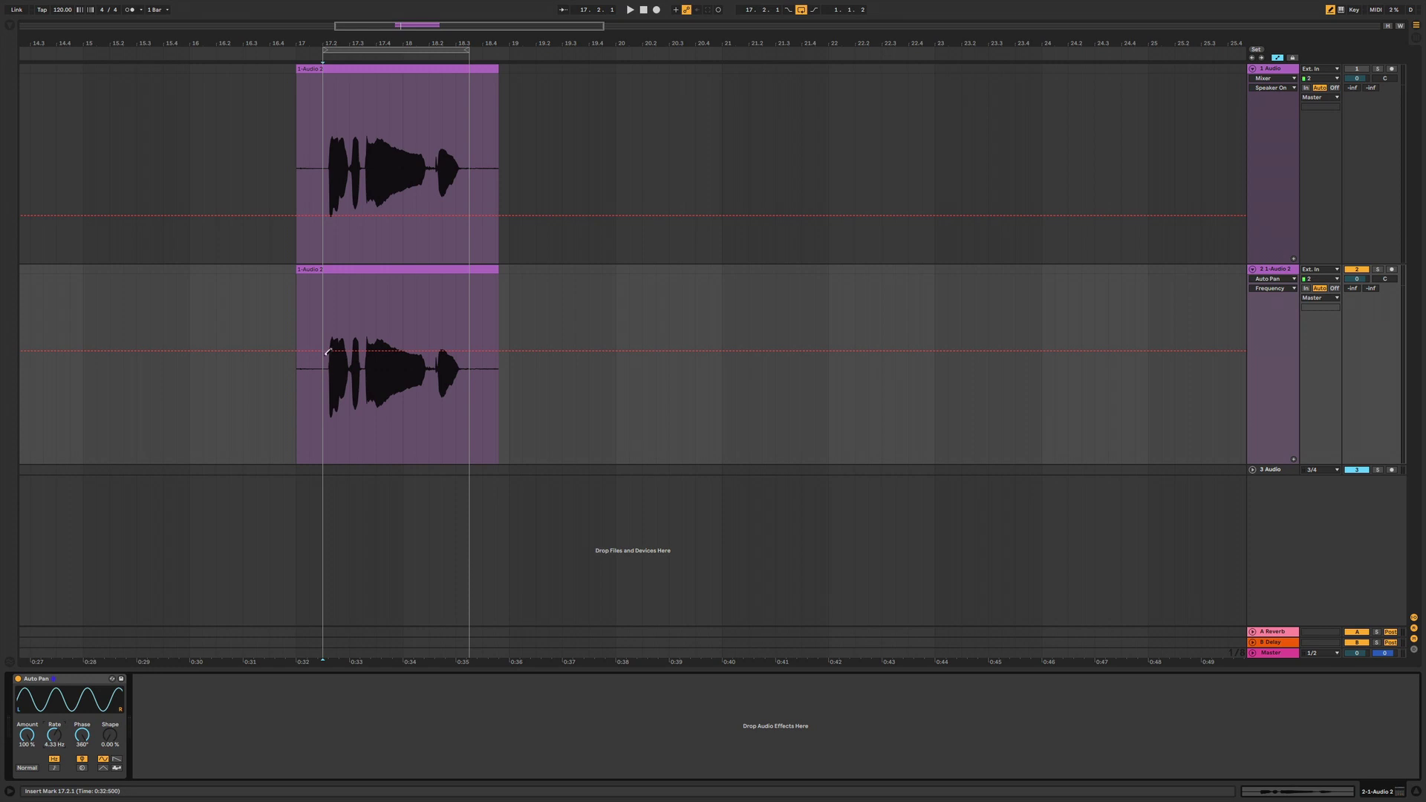
pyautogui.moveTo(324, 361)
pyautogui.mouseDown()
pyautogui.moveTo(366, 350)
pyautogui.moveTo(402, 312)
pyautogui.moveTo(463, 378)
pyautogui.mouseUp()
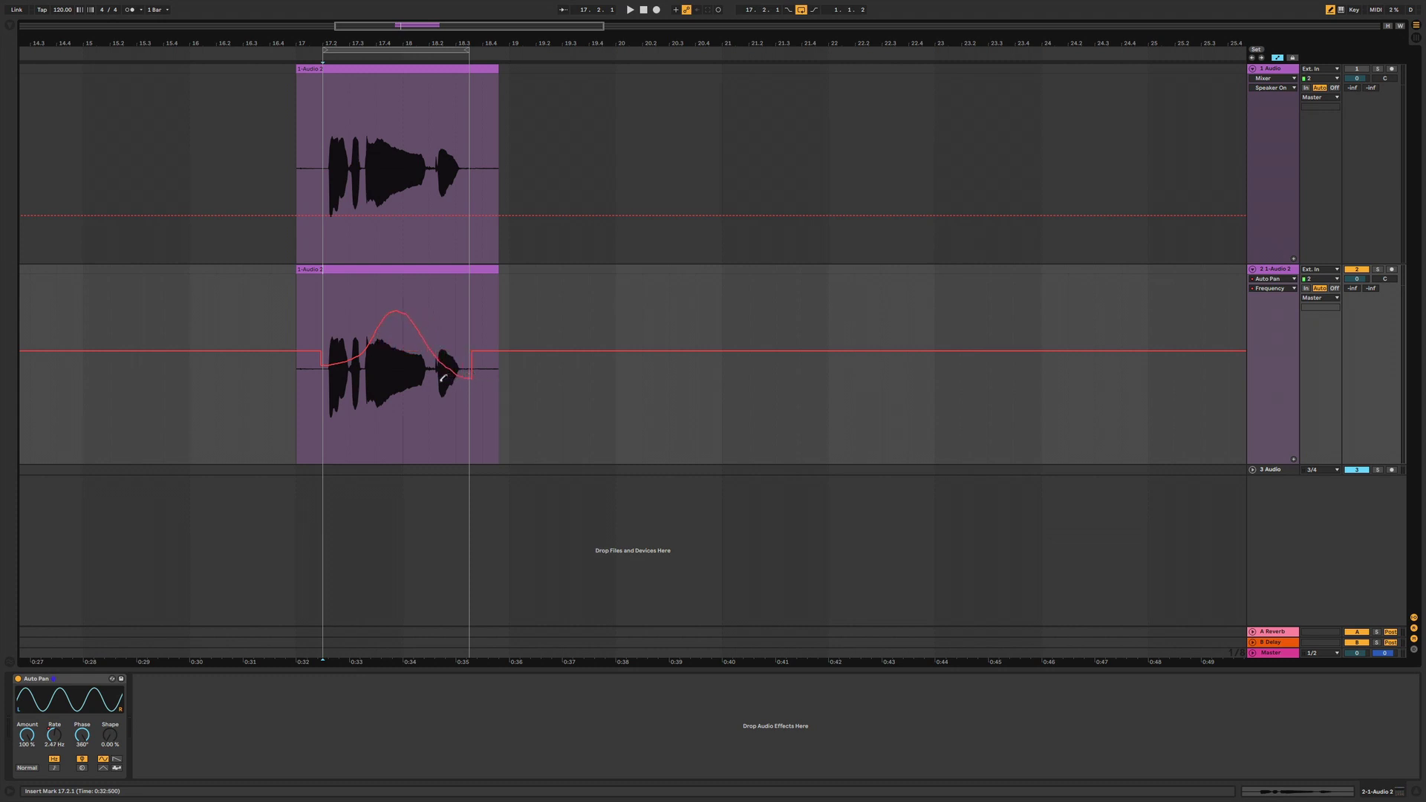
pyautogui.press('b')
pyautogui.press('space')
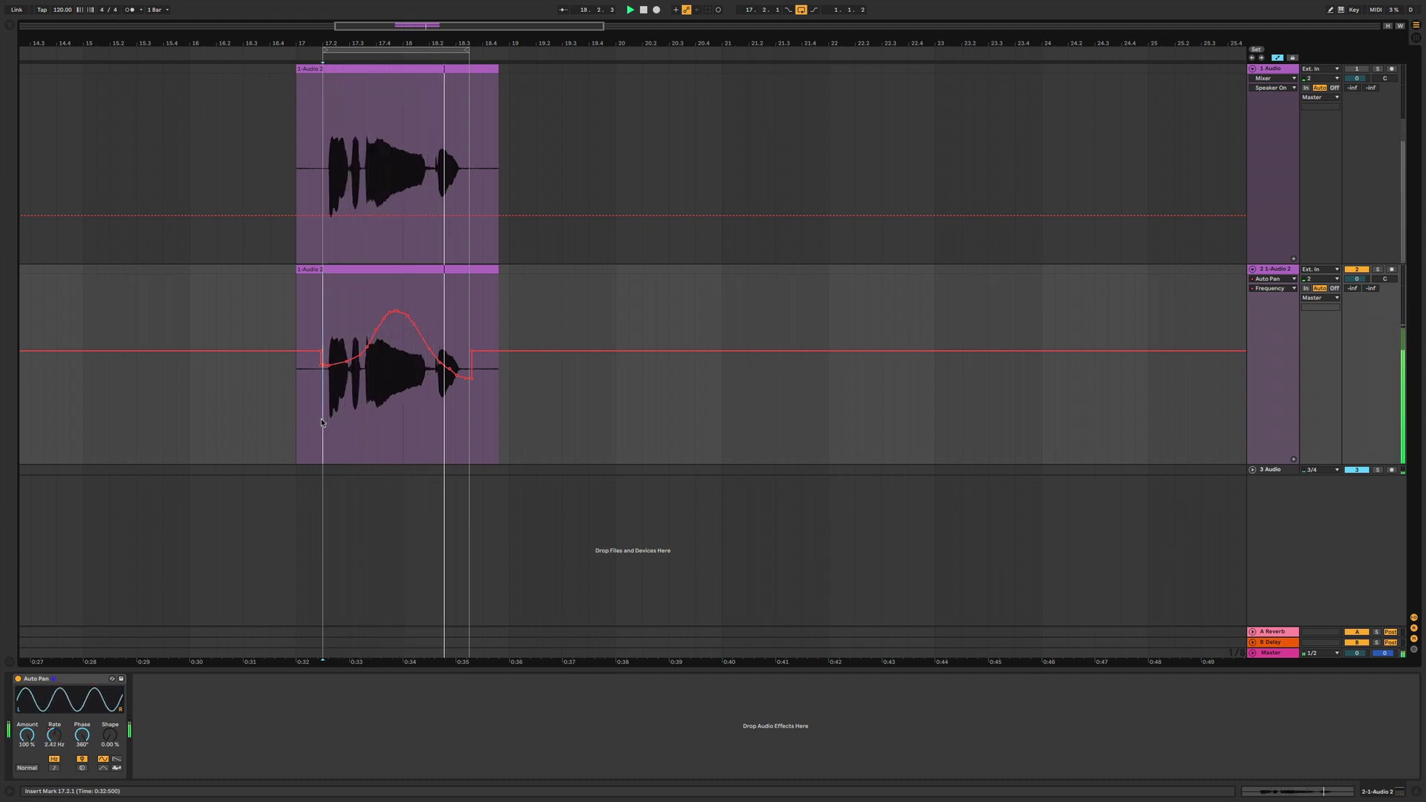
pyautogui.press('space')
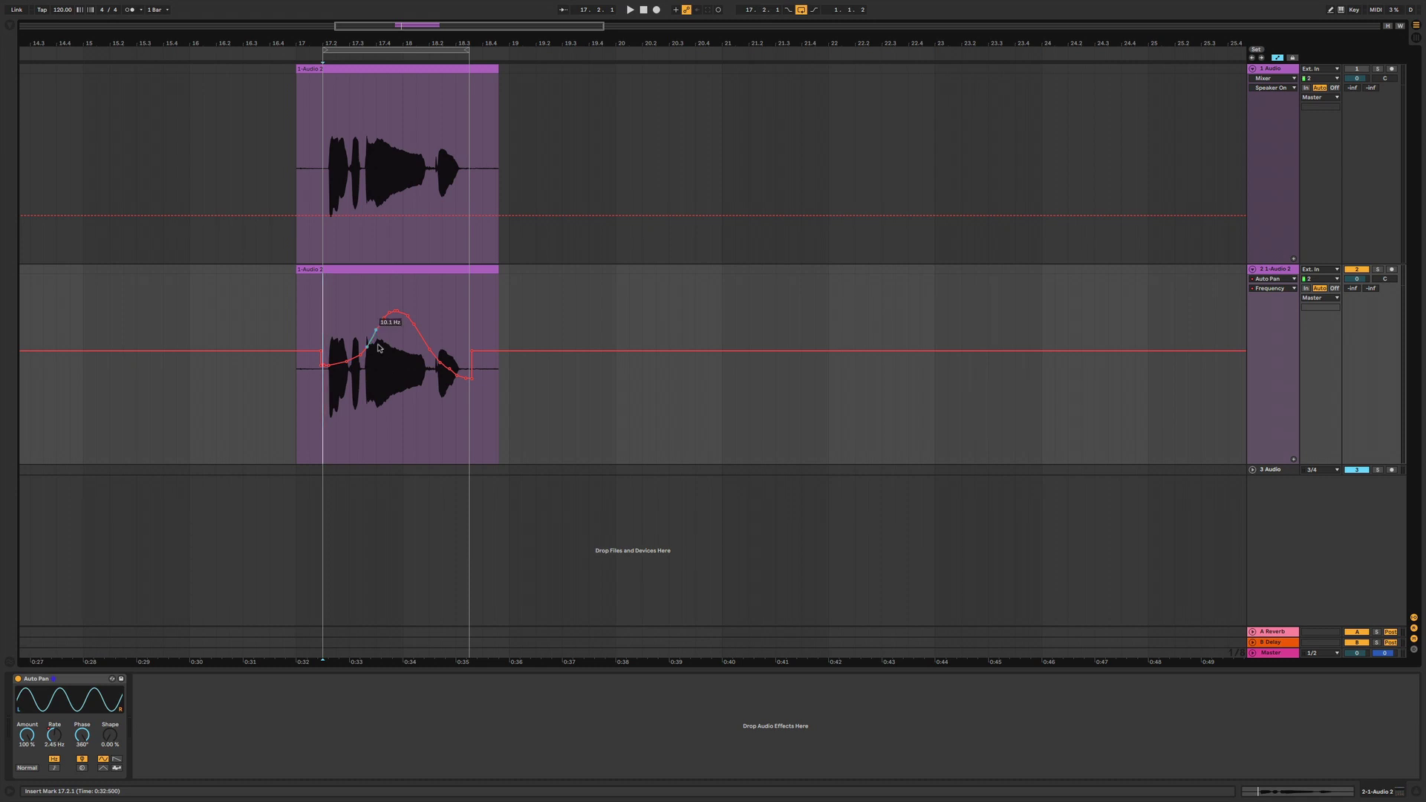
# Step: Search for "chip", add chipcrusher2 after Auto Pan, hide the browser and move the plug-in window clear of the clips
pyautogui.hotkey('ctrl', 'f')
pyautogui.write('chip')
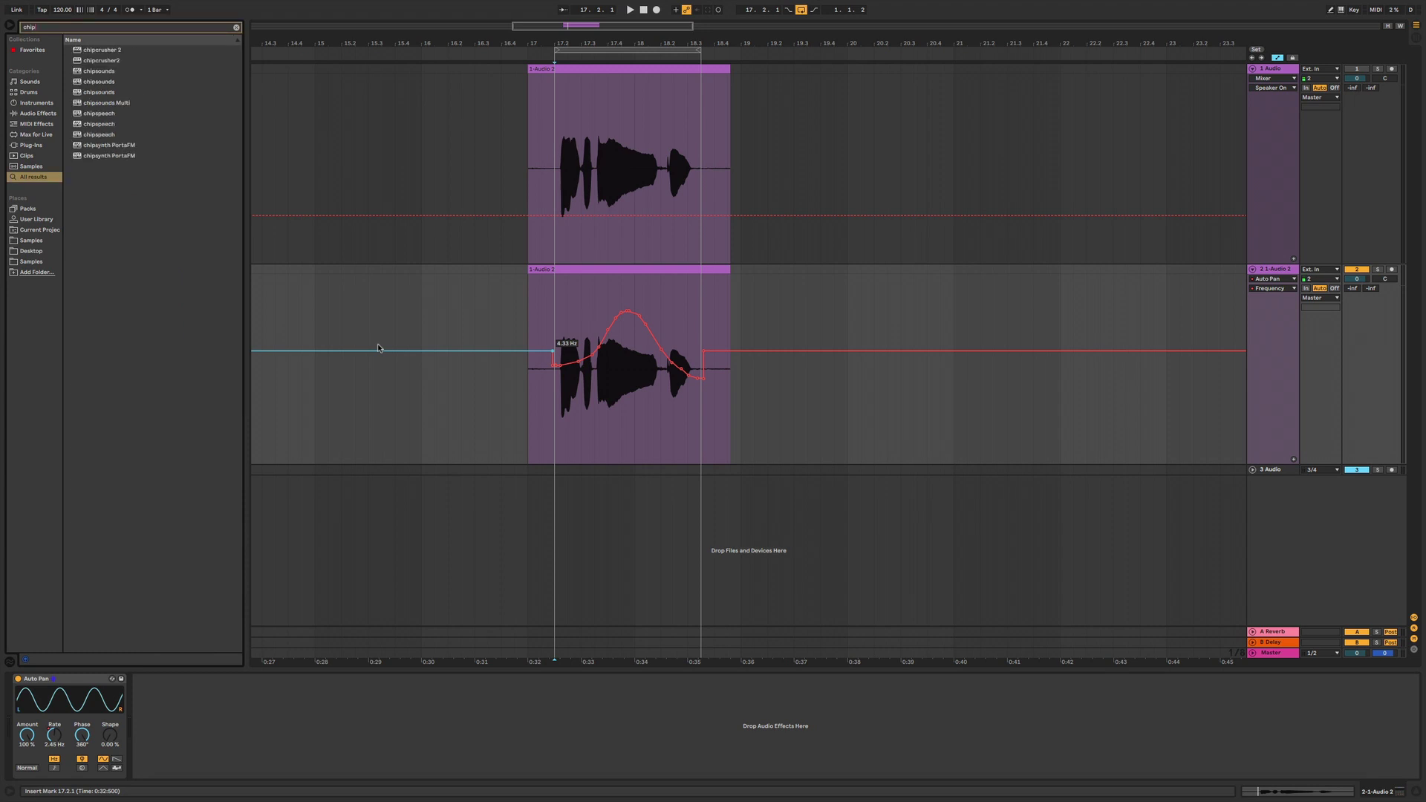
pyautogui.moveTo(89, 61); pyautogui.dragTo(215, 746)
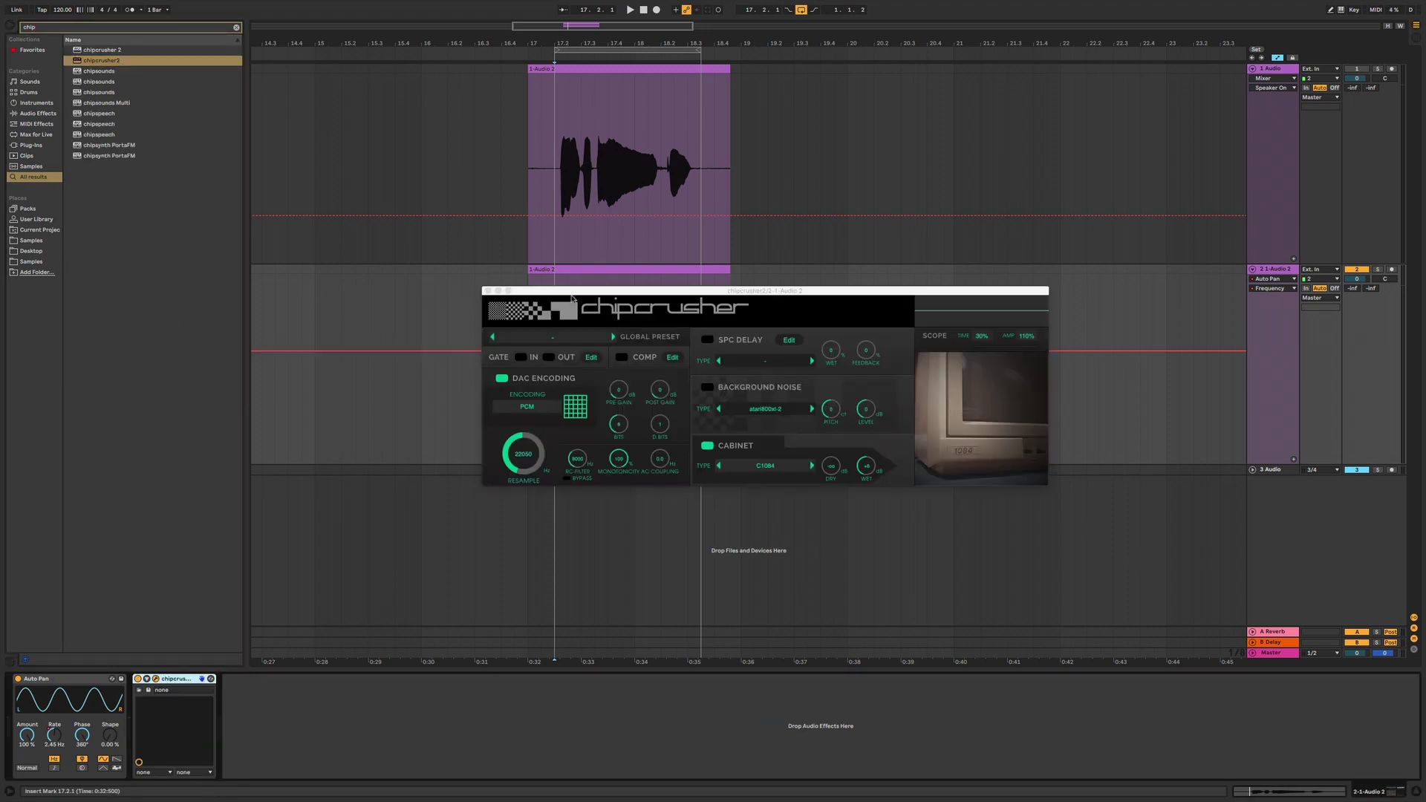
pyautogui.moveTo(572, 298); pyautogui.dragTo(504, 342)
pyautogui.click(10, 27)
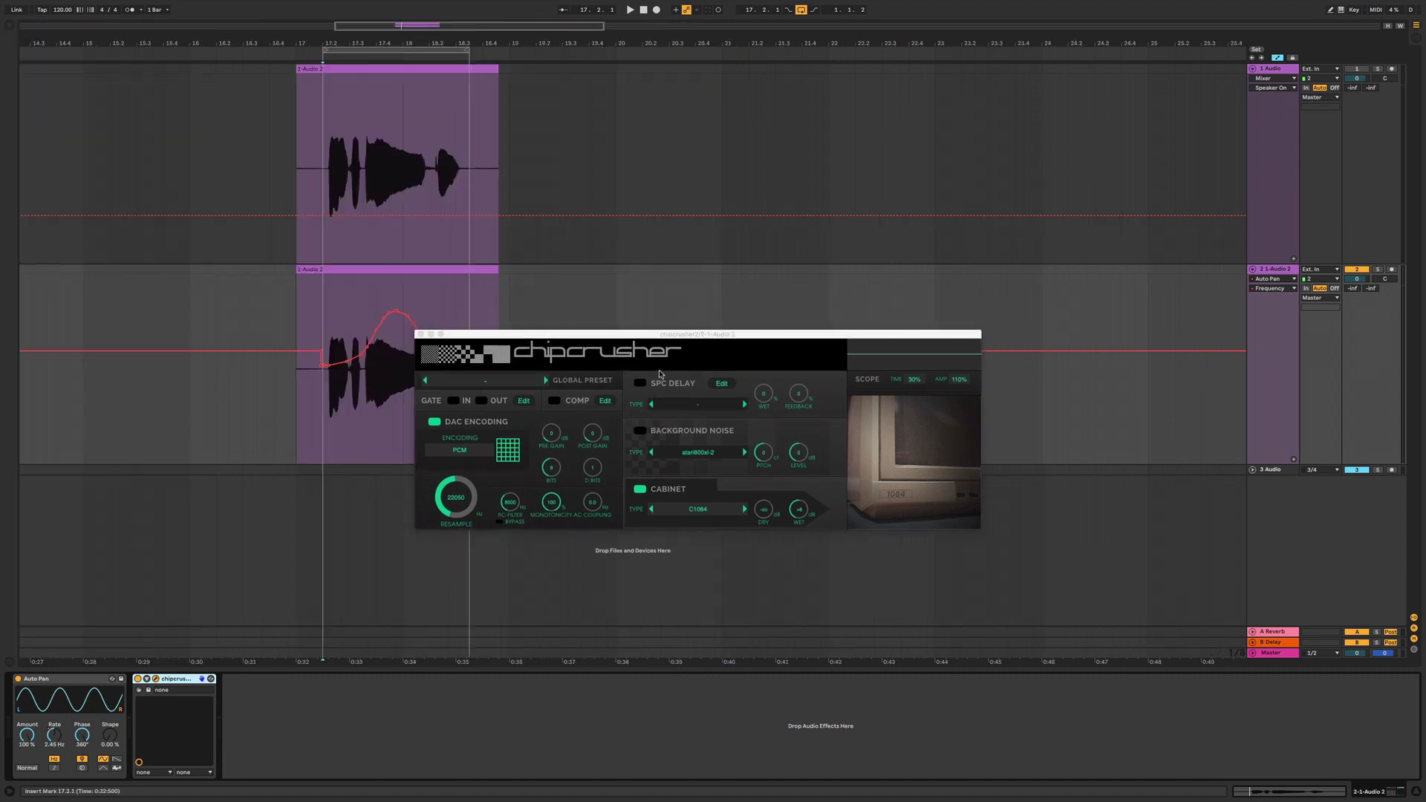
pyautogui.moveTo(667, 335); pyautogui.dragTo(784, 249)
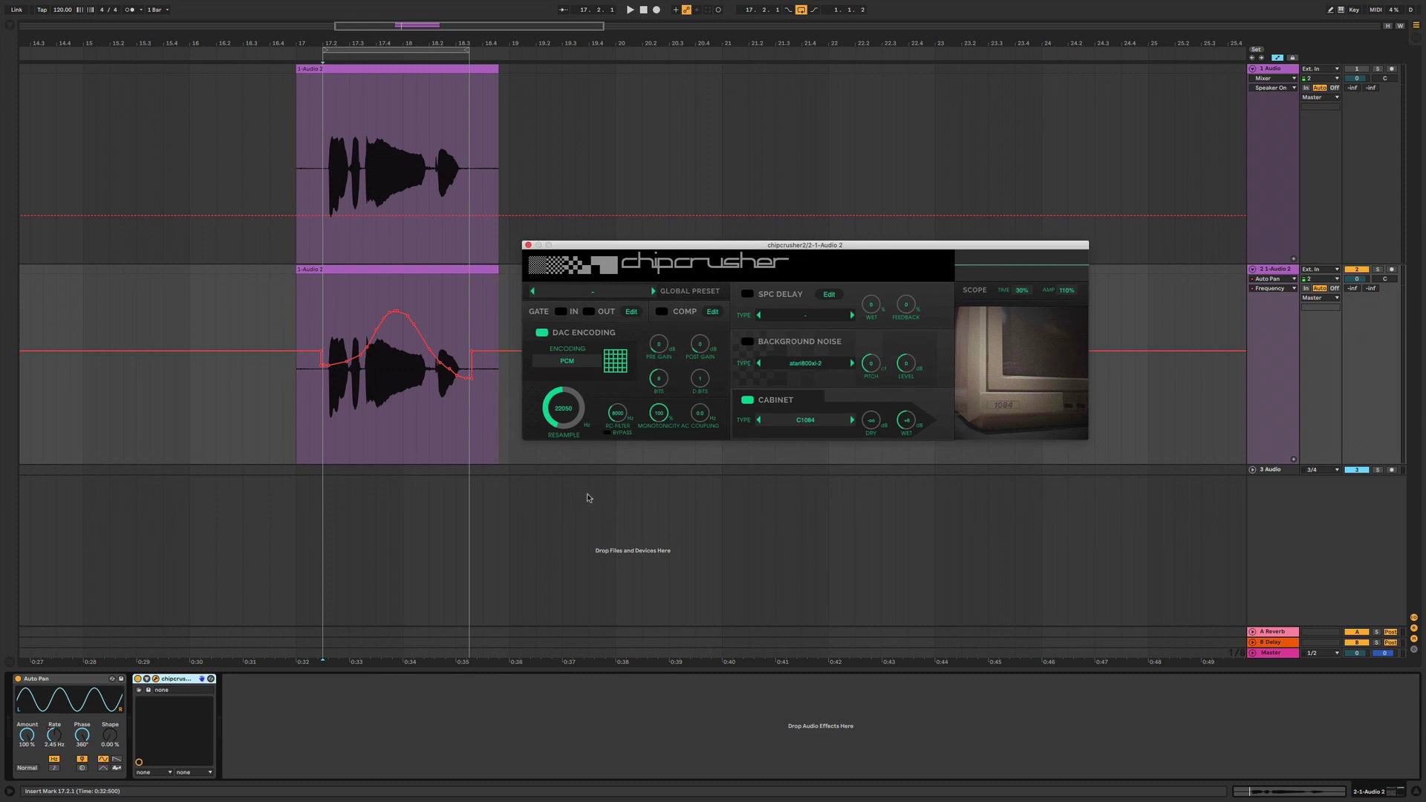
# Step: Play the loop while stepping through the chipcrusher global presets and settle on SB1
pyautogui.click(321, 448)
pyautogui.press('space')
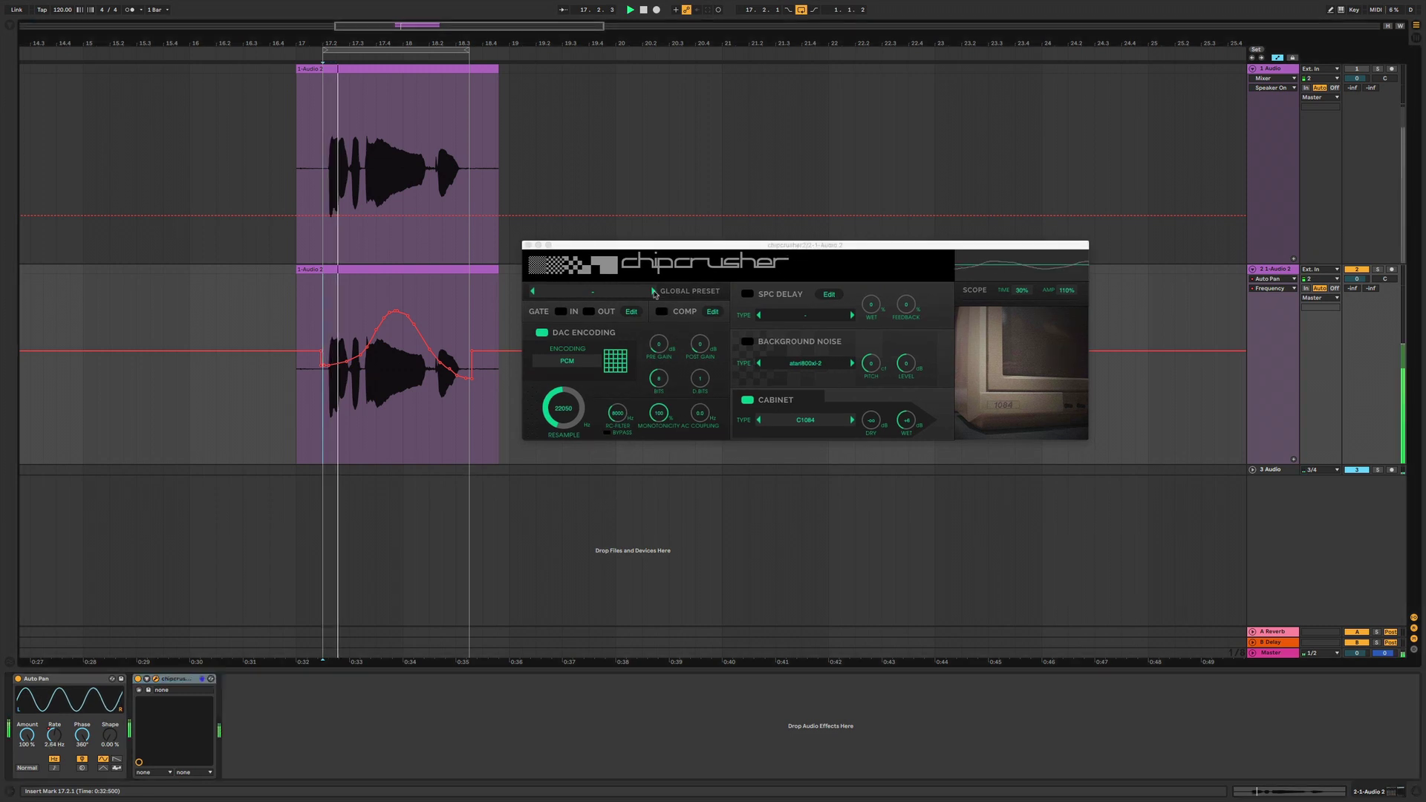
pyautogui.click(653, 292)
pyautogui.click(654, 292)
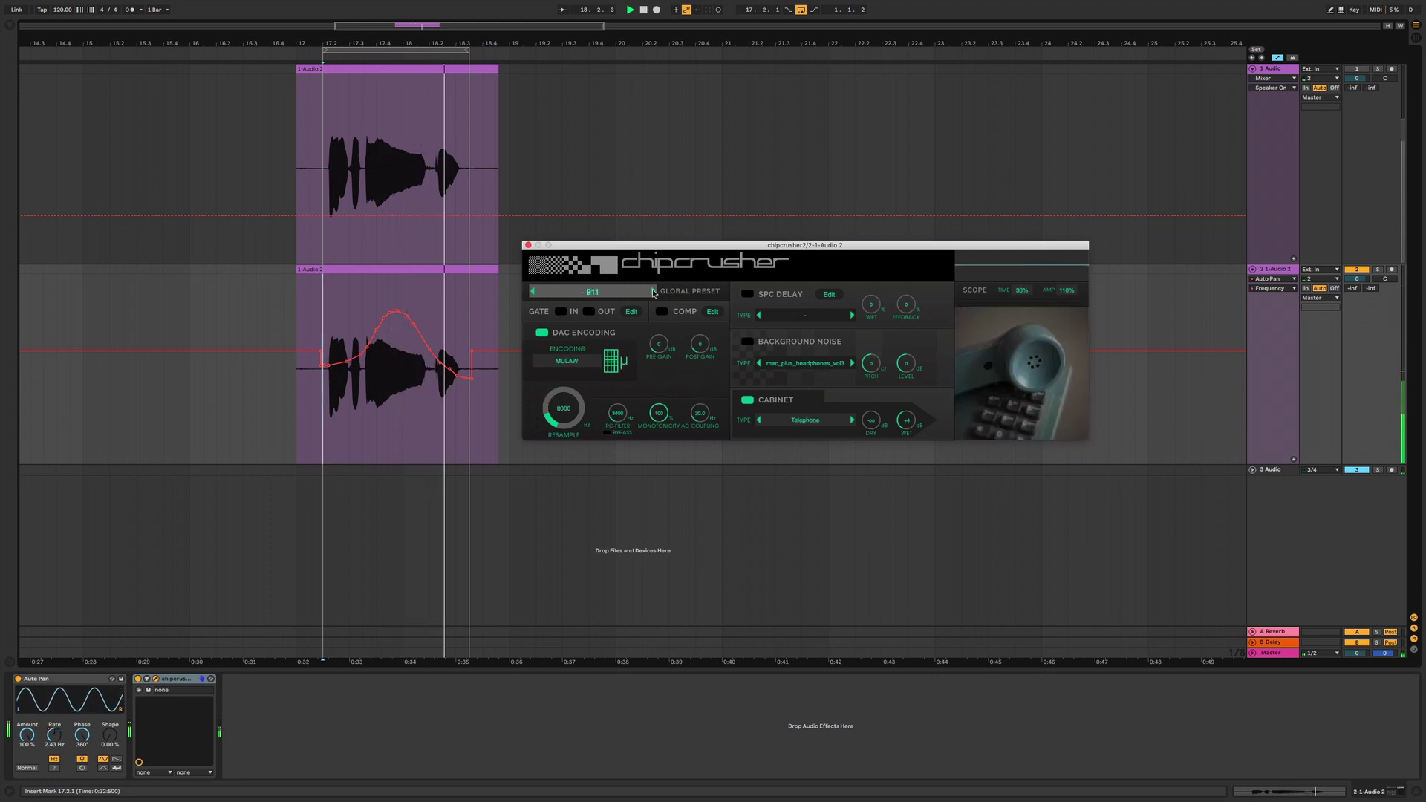
pyautogui.click(653, 292)
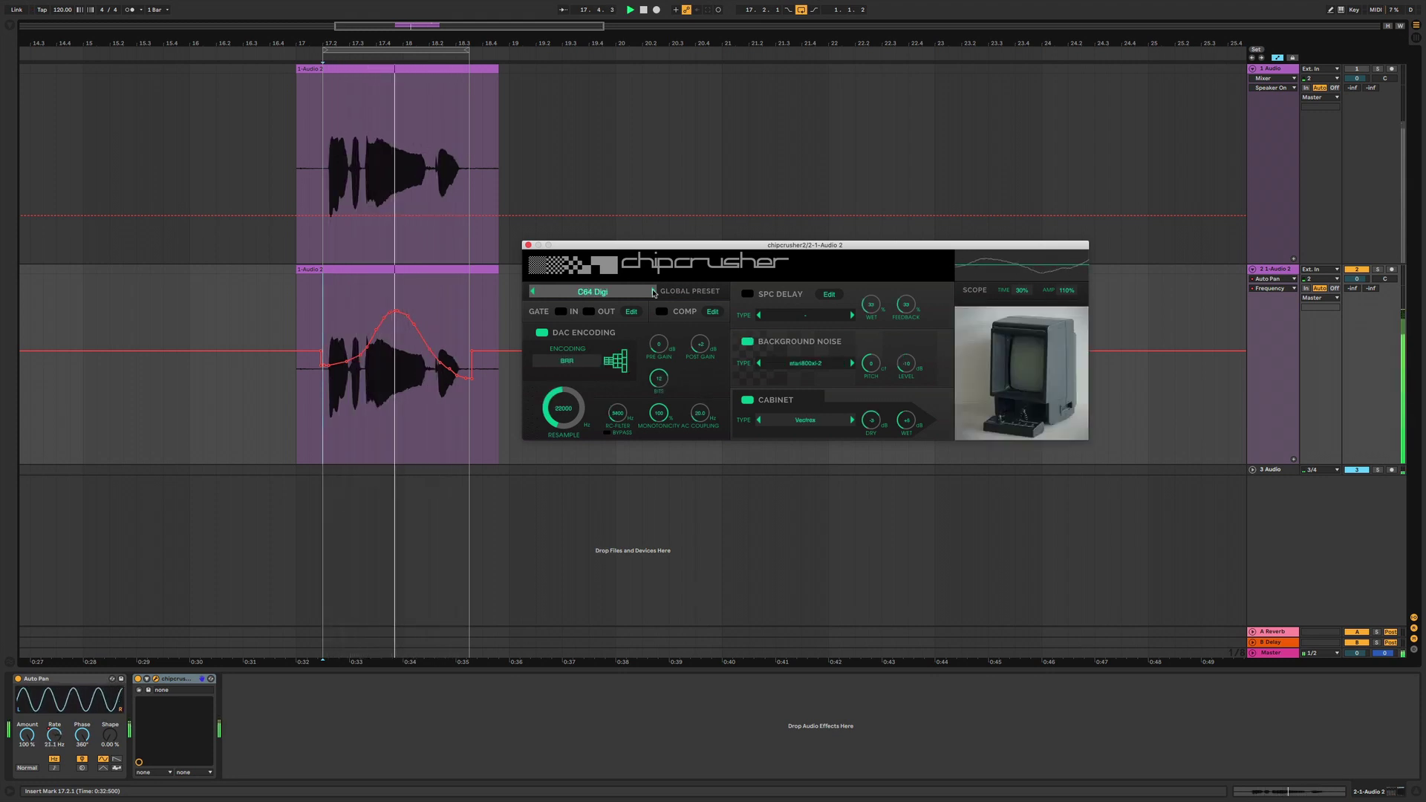
pyautogui.click(654, 292)
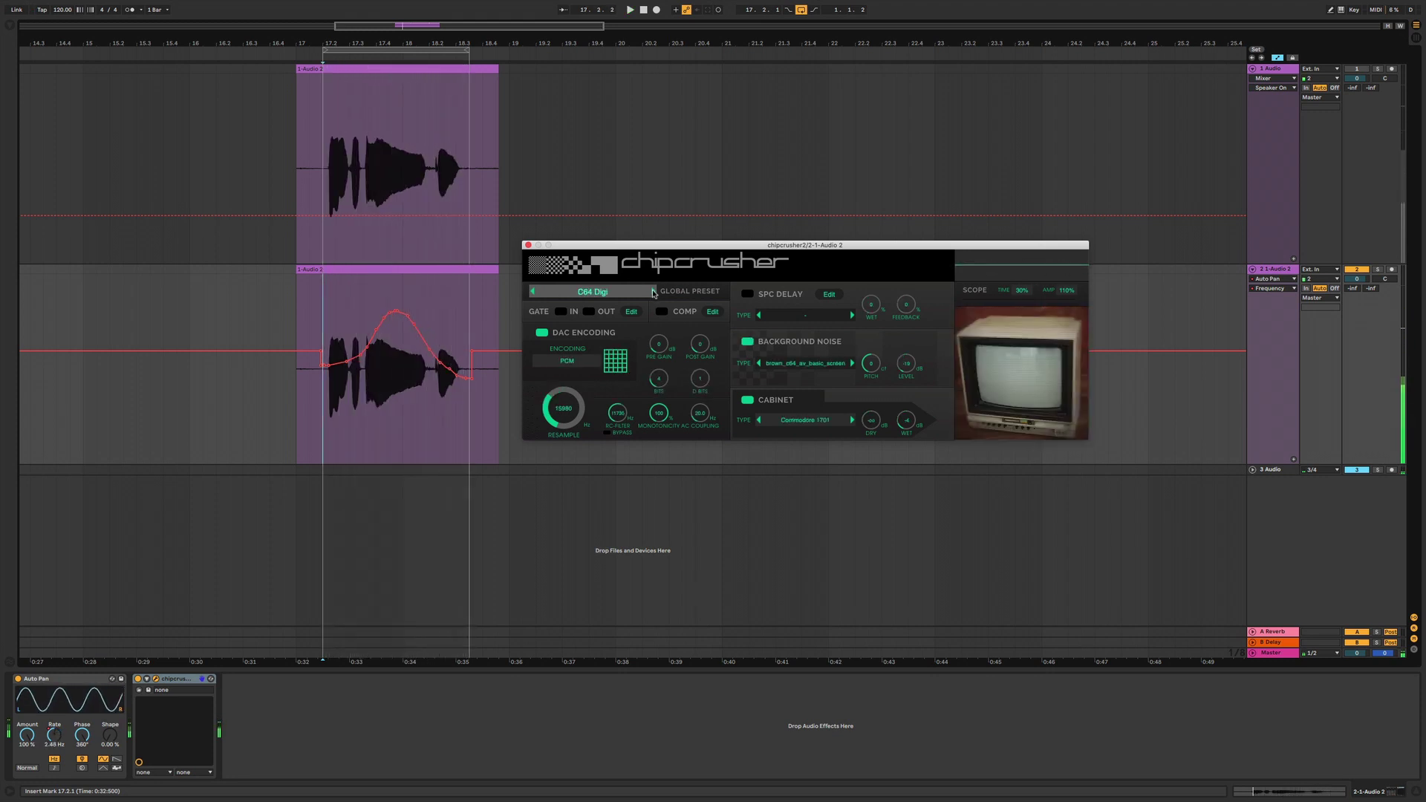
pyautogui.click(654, 292)
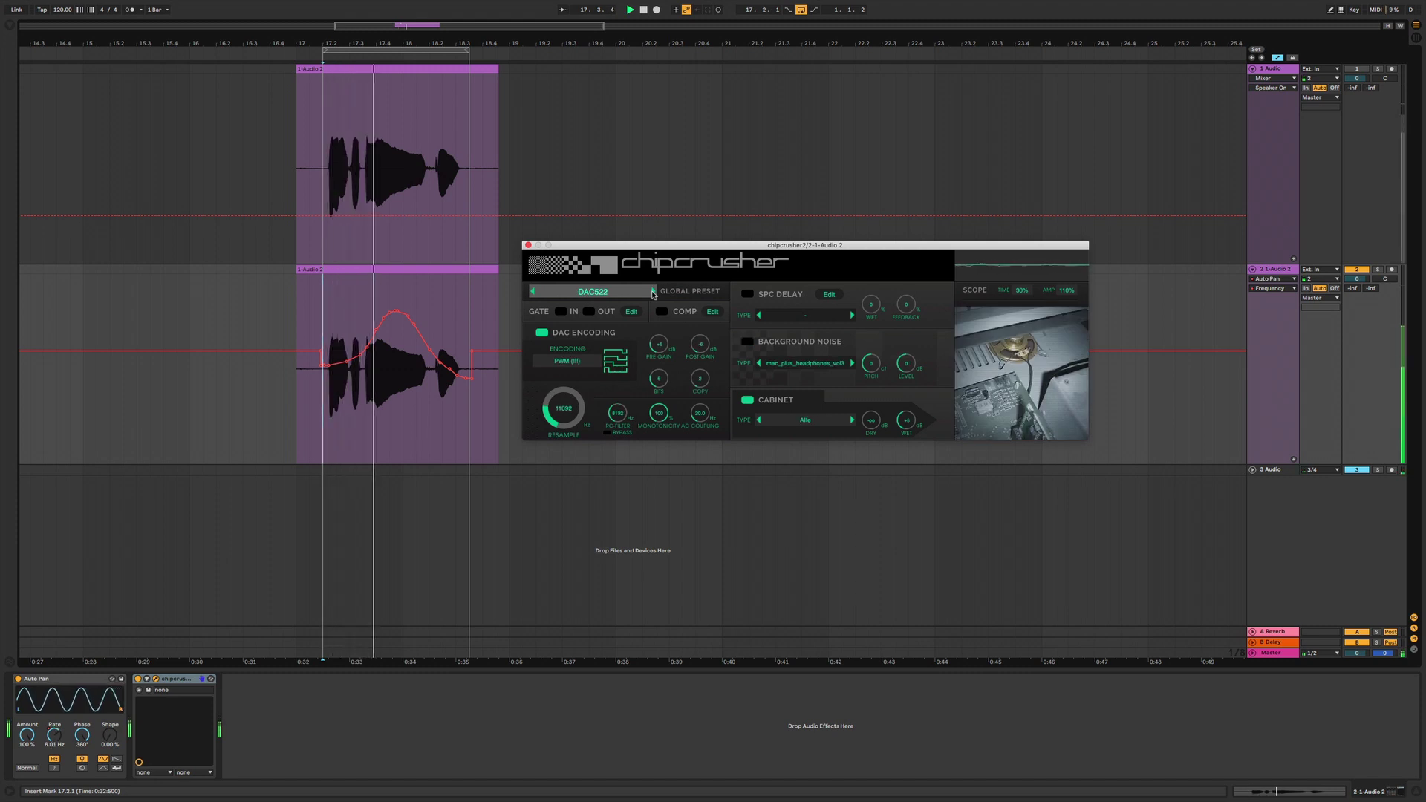
pyautogui.click(654, 291)
pyautogui.click(654, 292)
pyautogui.click(654, 292)
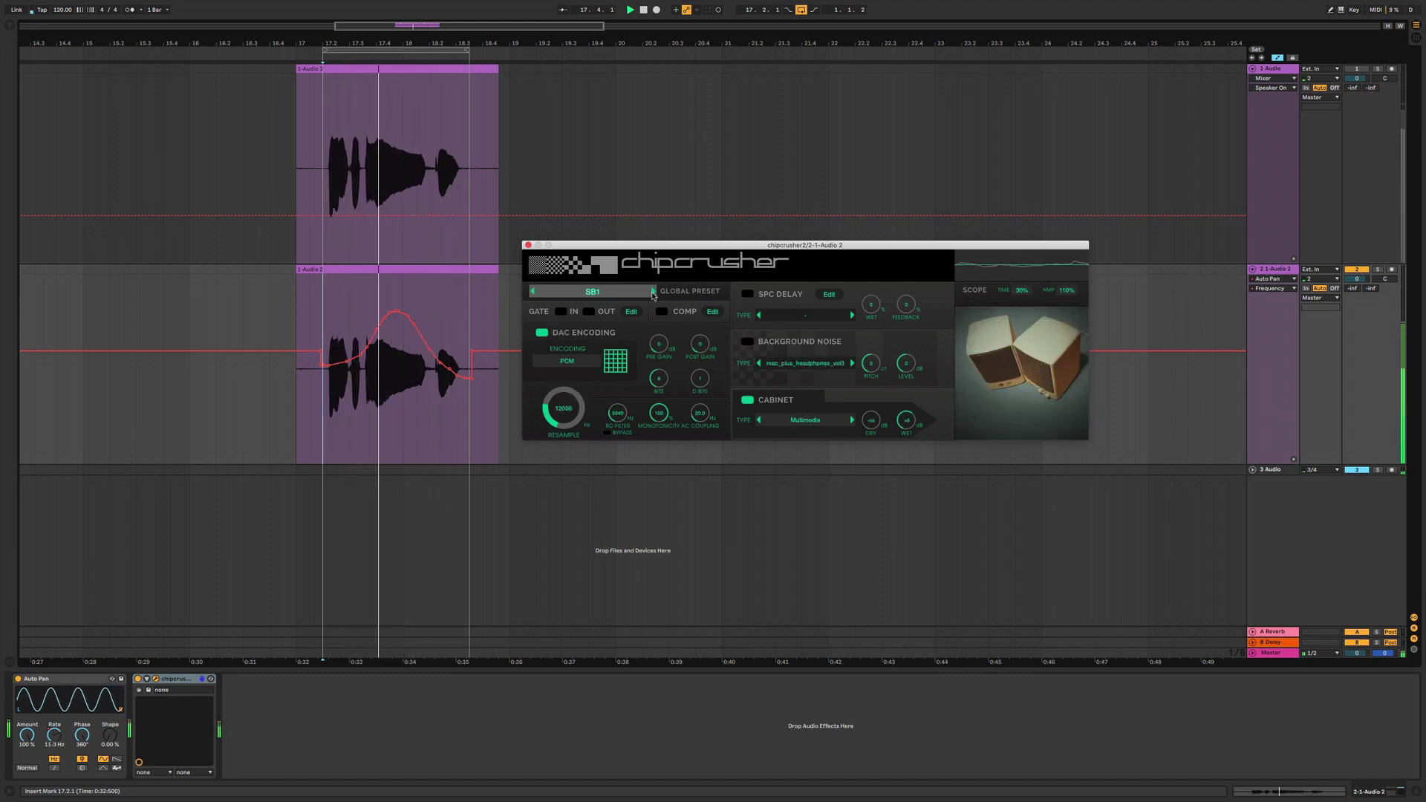
# Step: Turn the chipcrusher background noise level all the way down and audition the vocal again
pyautogui.press('space')
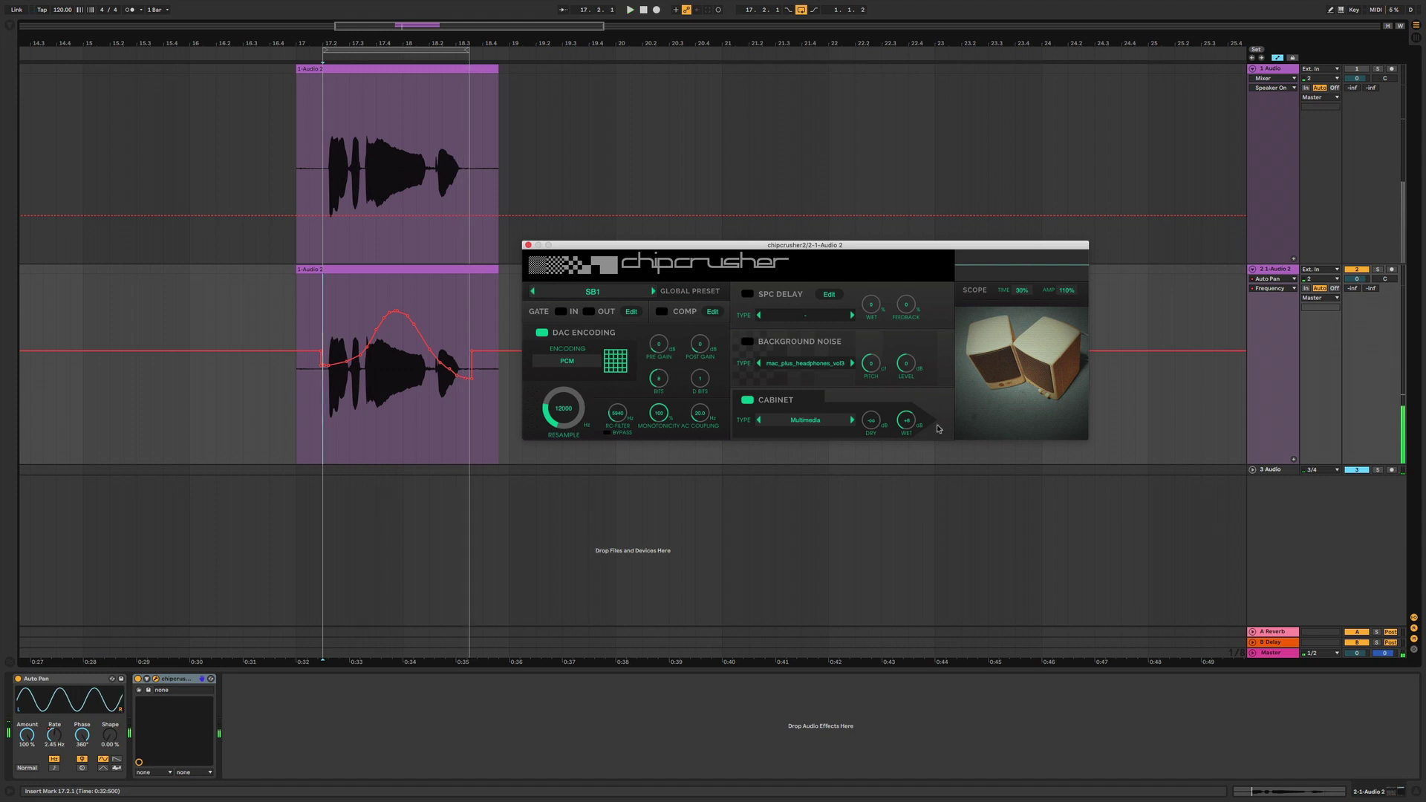
pyautogui.moveTo(907, 364); pyautogui.dragTo(923, 504)
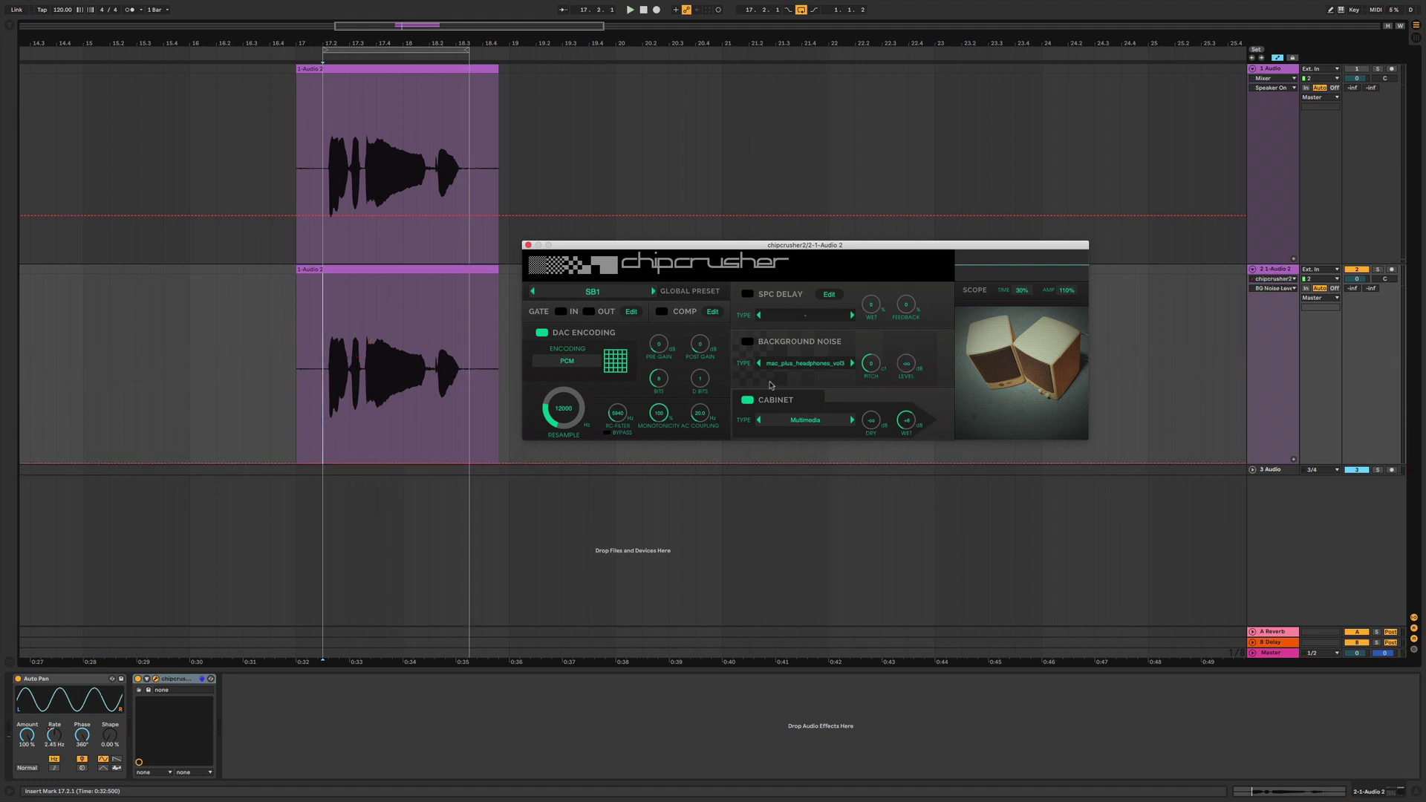
pyautogui.press('space')
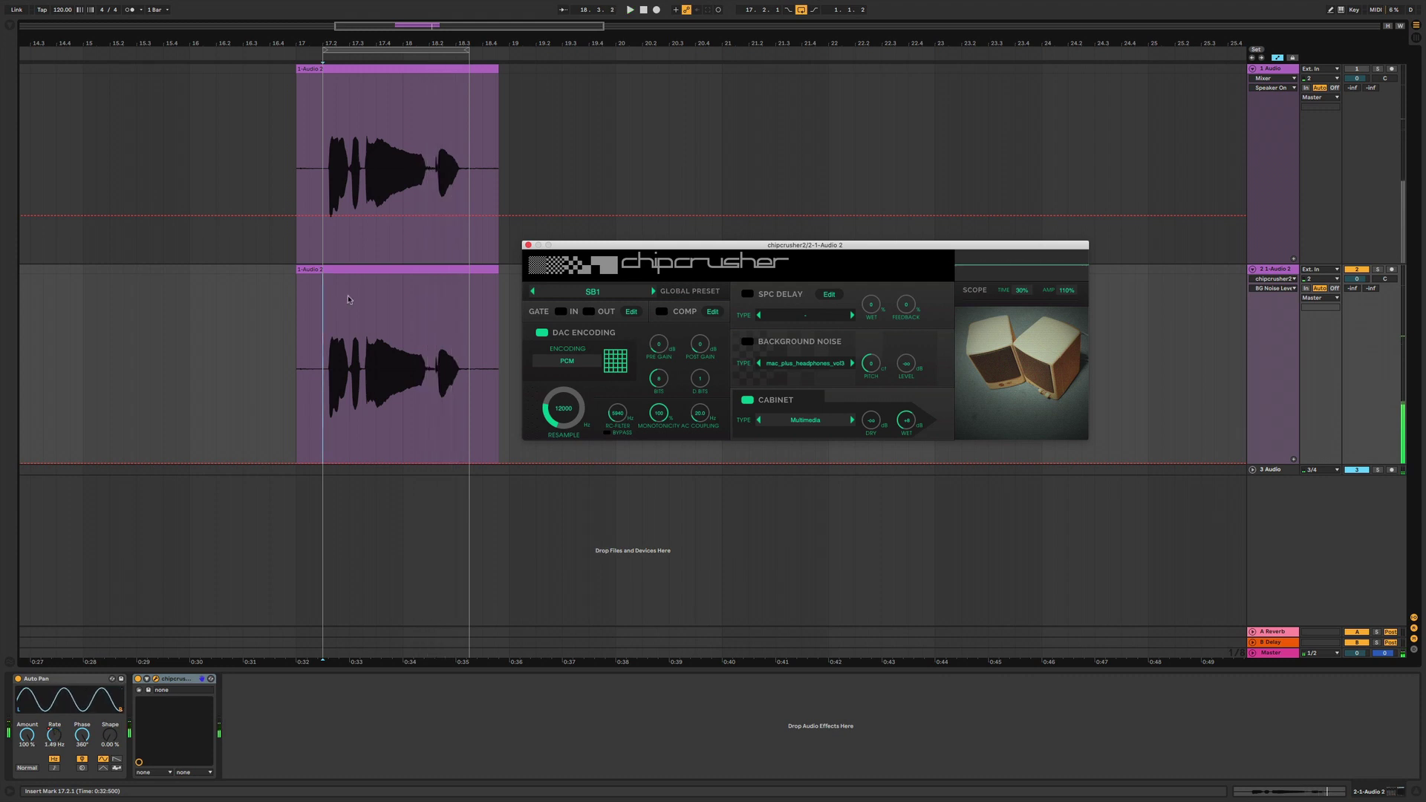
# Step: Set the duplicate vocal clip's warp mode to Complex Pro, transpose it to -12 st and audition the result
pyautogui.doubleClick(376, 270)
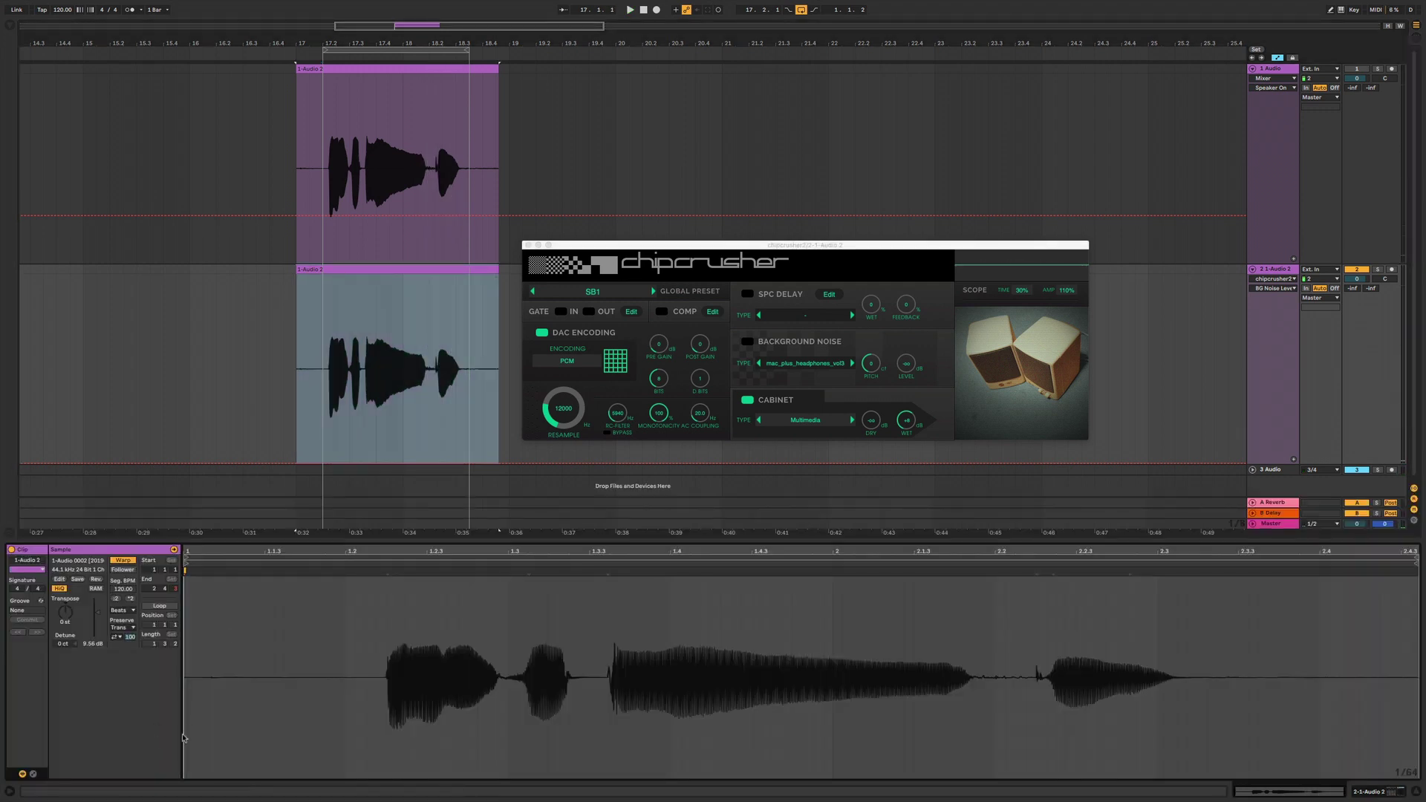
pyautogui.click(121, 614)
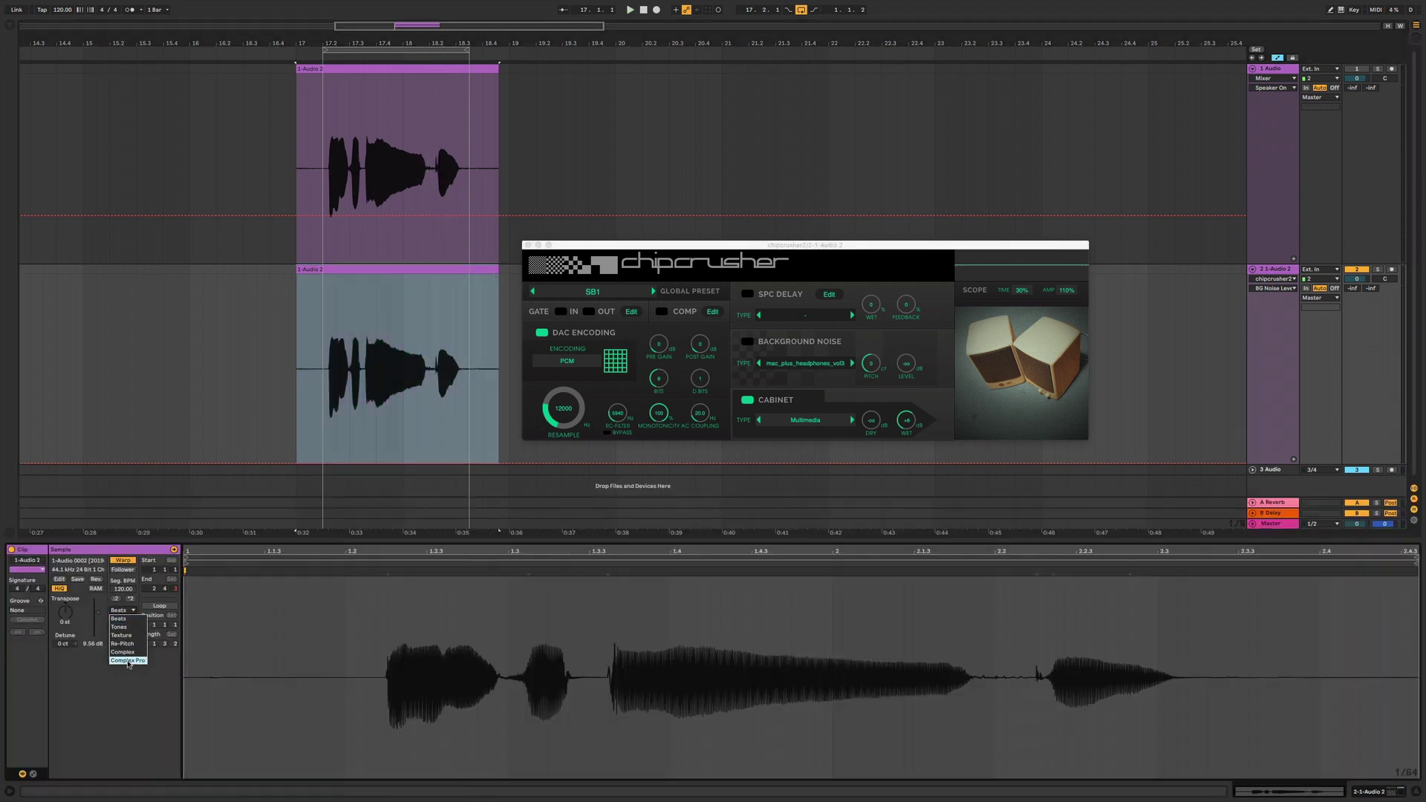
pyautogui.click(128, 660)
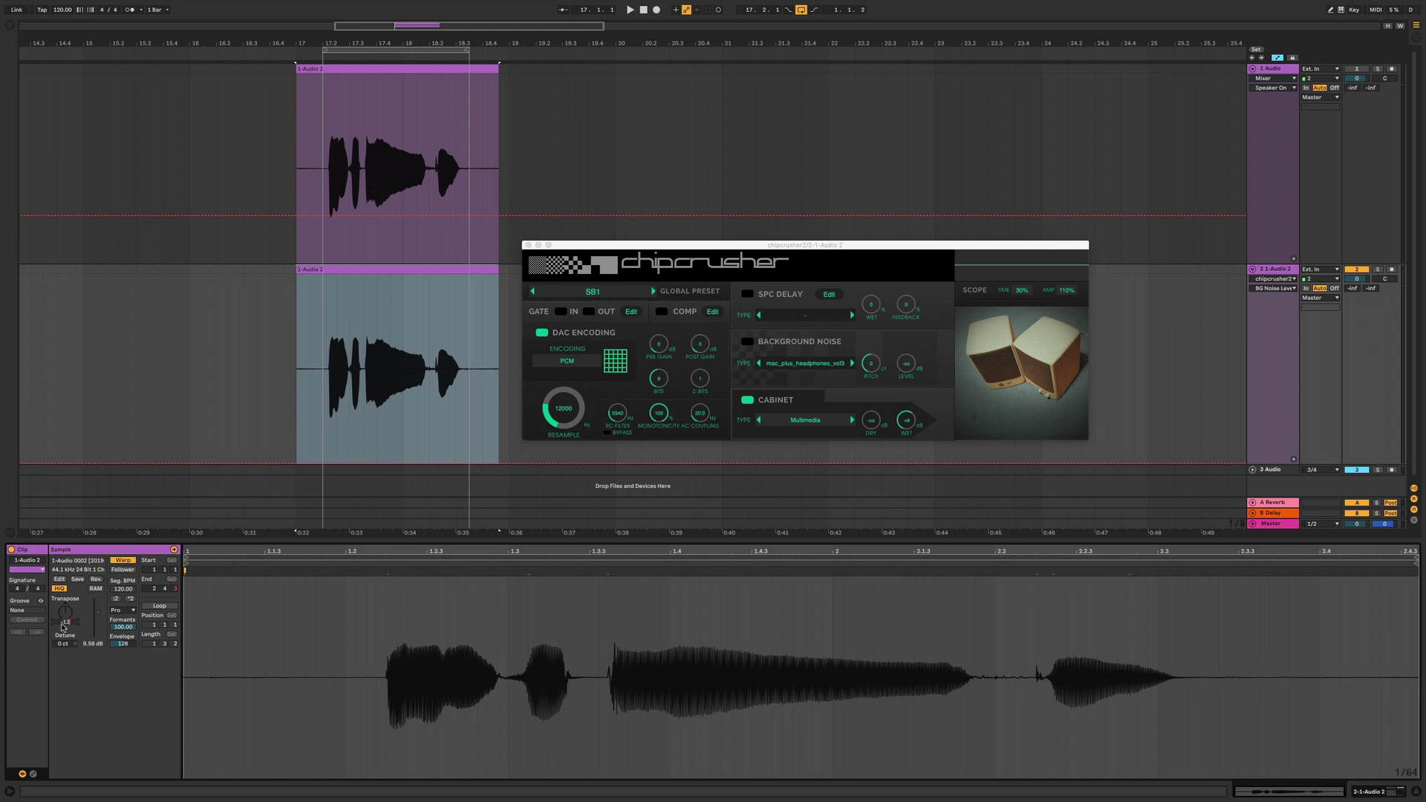
pyautogui.press('space')
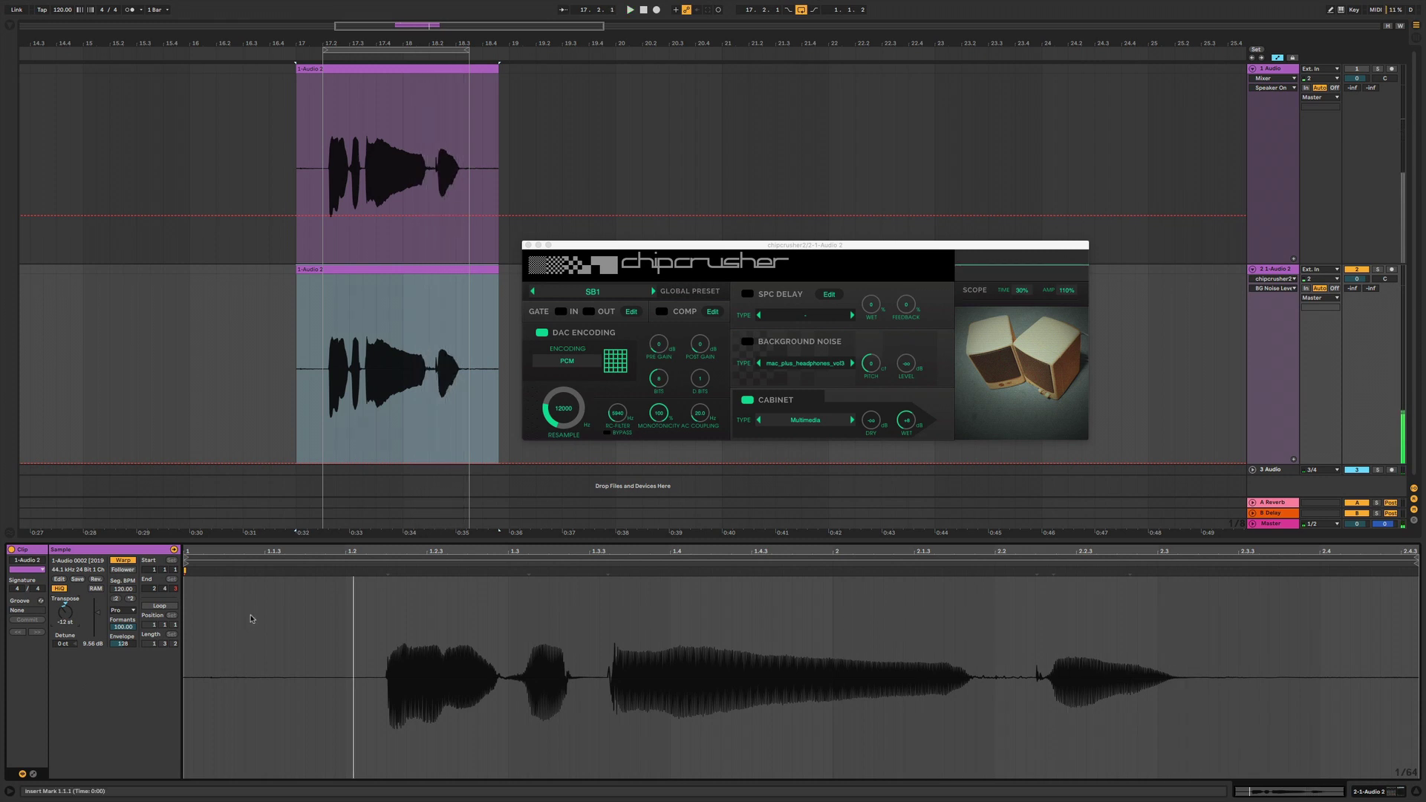
pyautogui.click(321, 325)
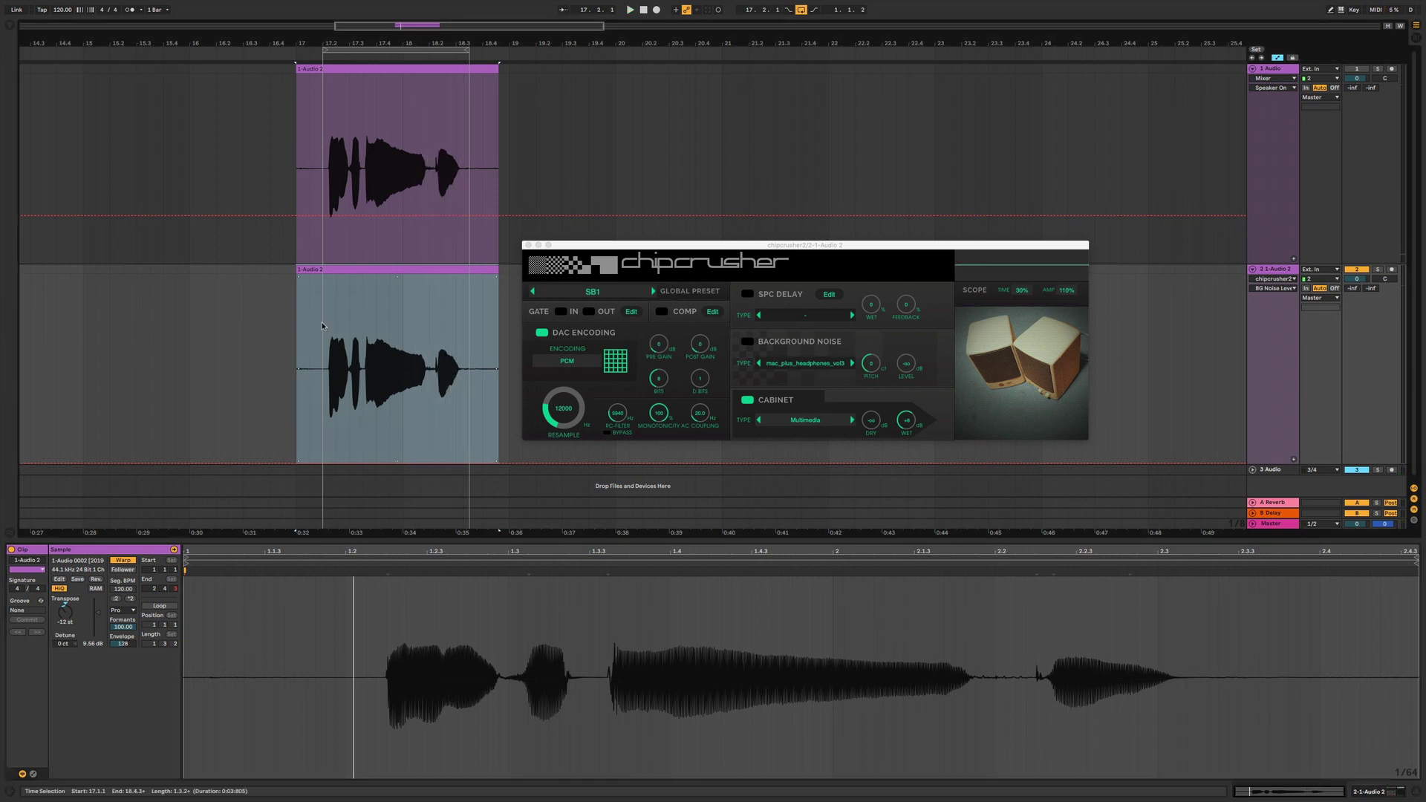
# Step: Place the insert marker at 17.2.1, close the chipcrusher window and hide the track automation
pyautogui.click(322, 341)
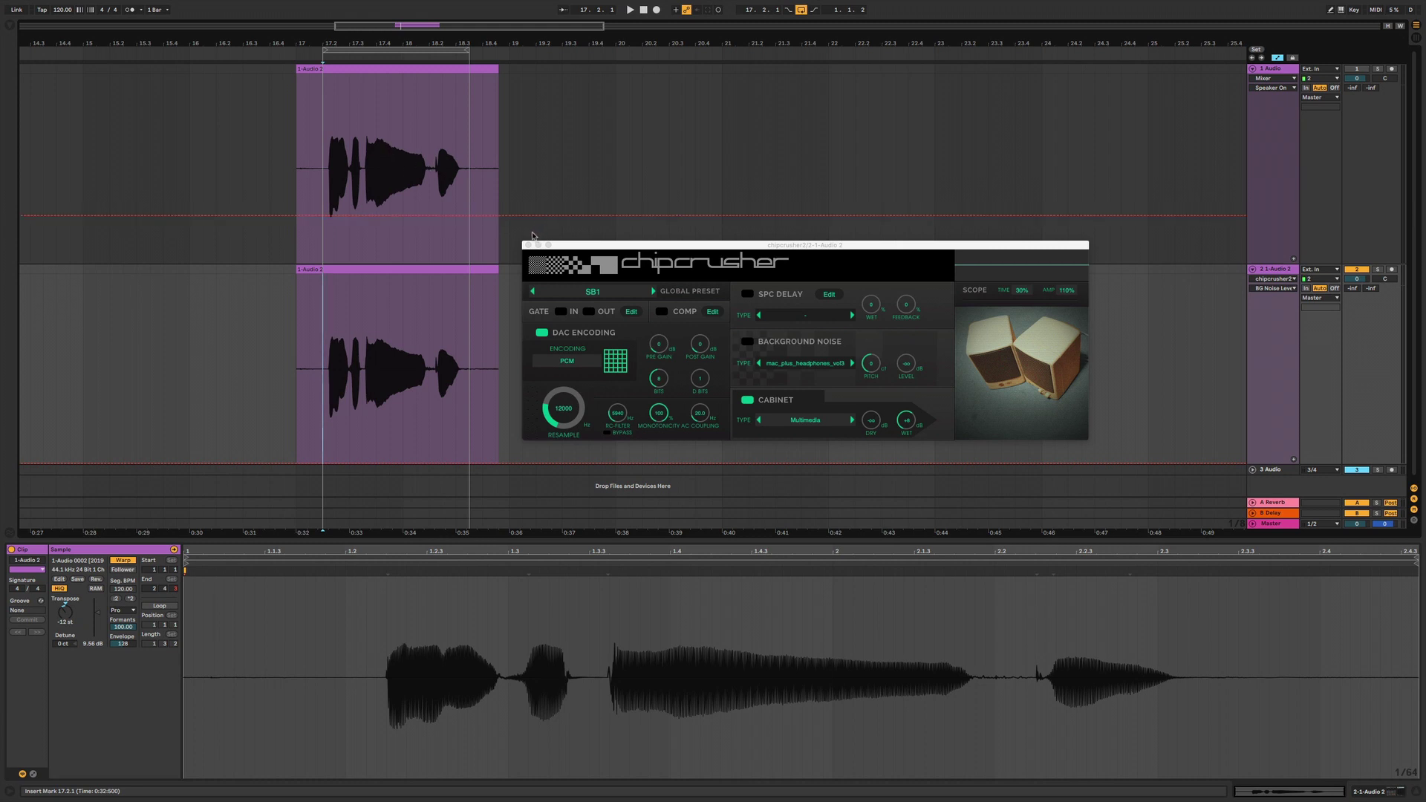
pyautogui.click(528, 245)
pyautogui.press('a')
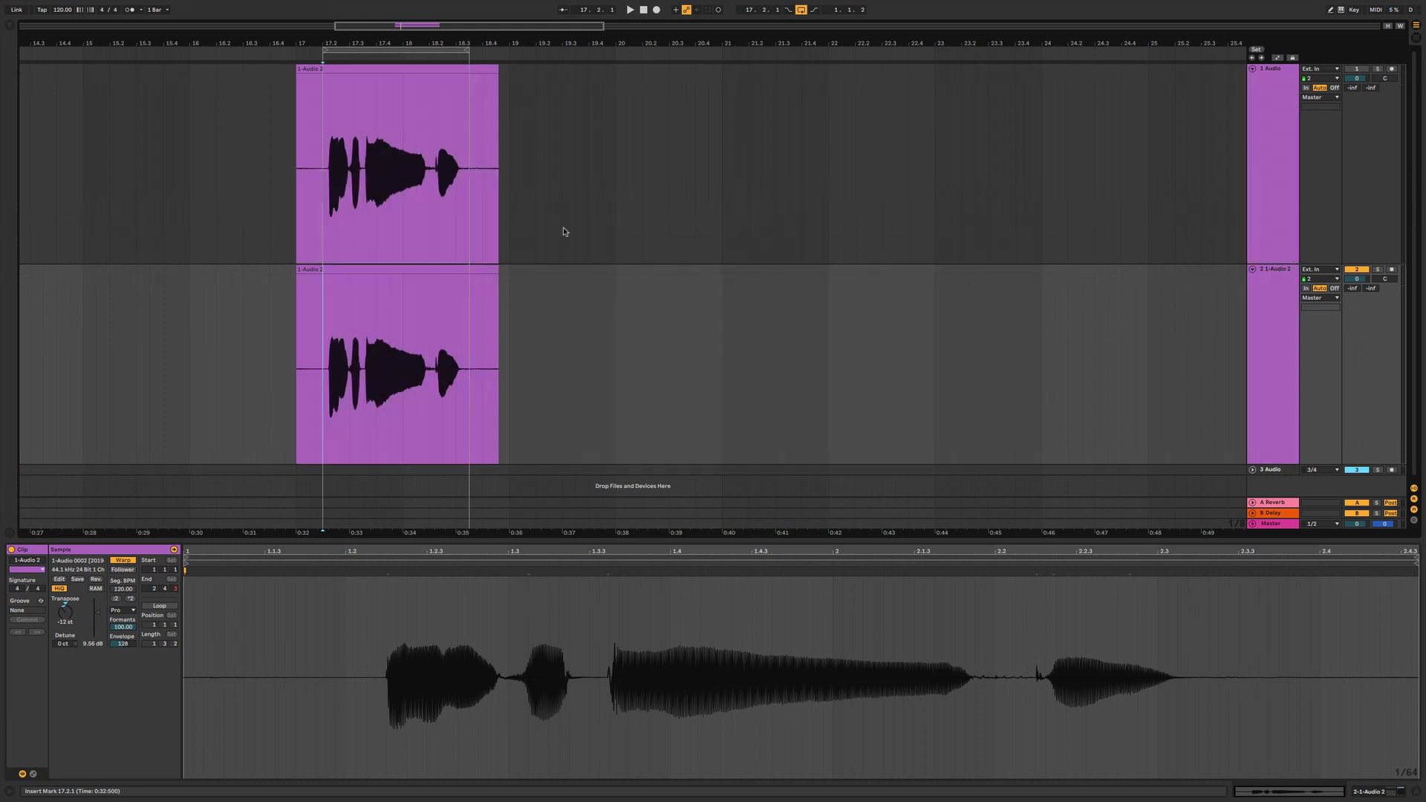
# Step: Reactivate the original vocal track and audition it together with the processed duplicate from 17.2.1
pyautogui.click(321, 230)
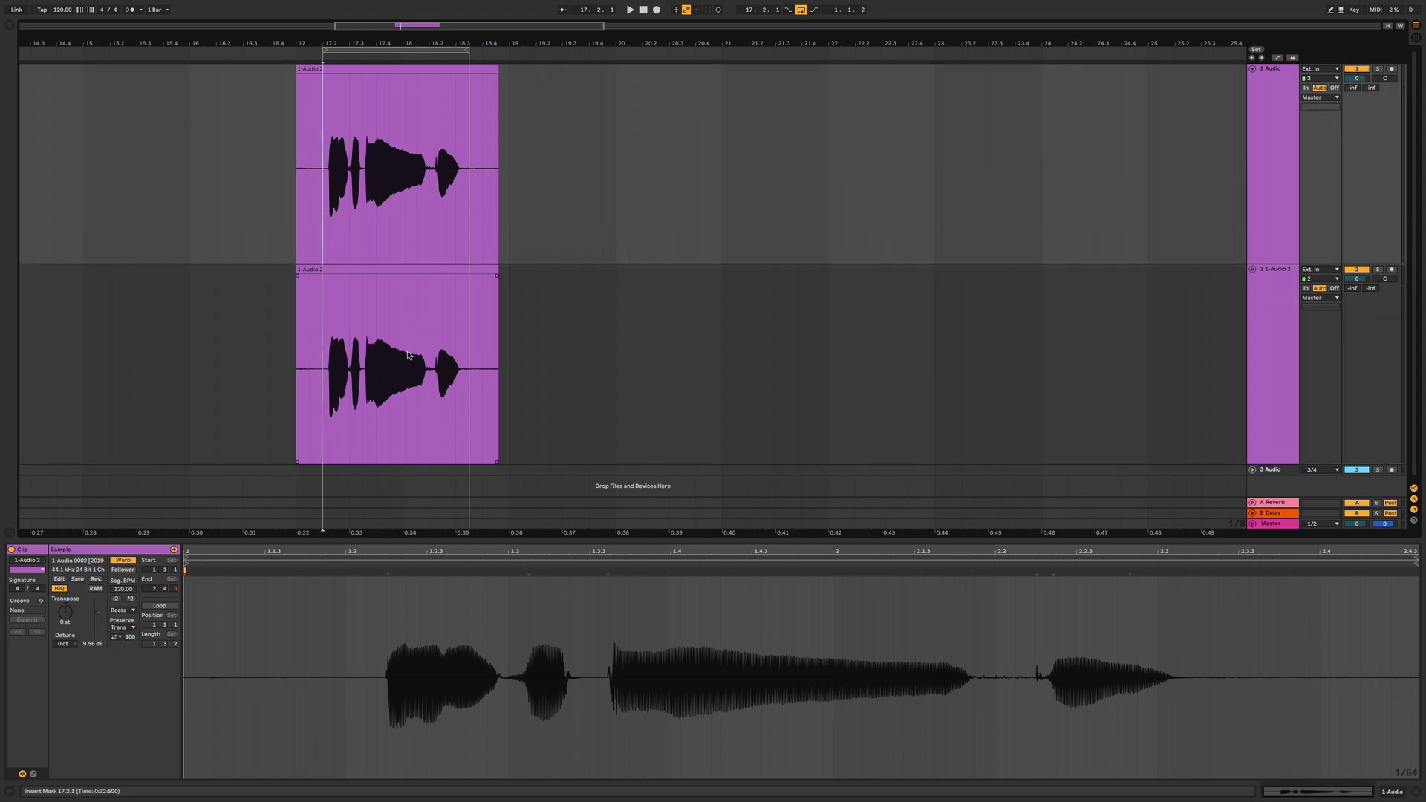
pyautogui.press('space')
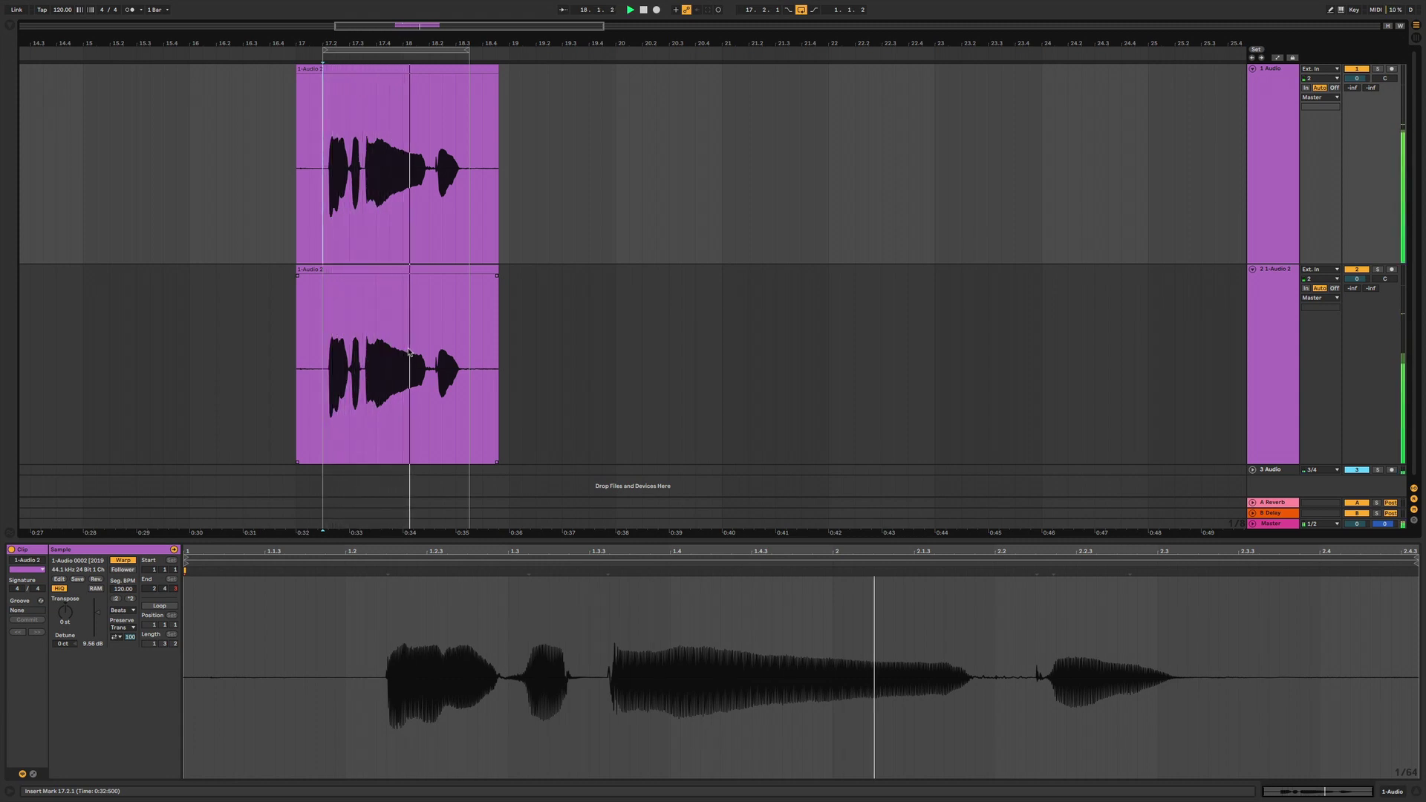
pyautogui.press('space')
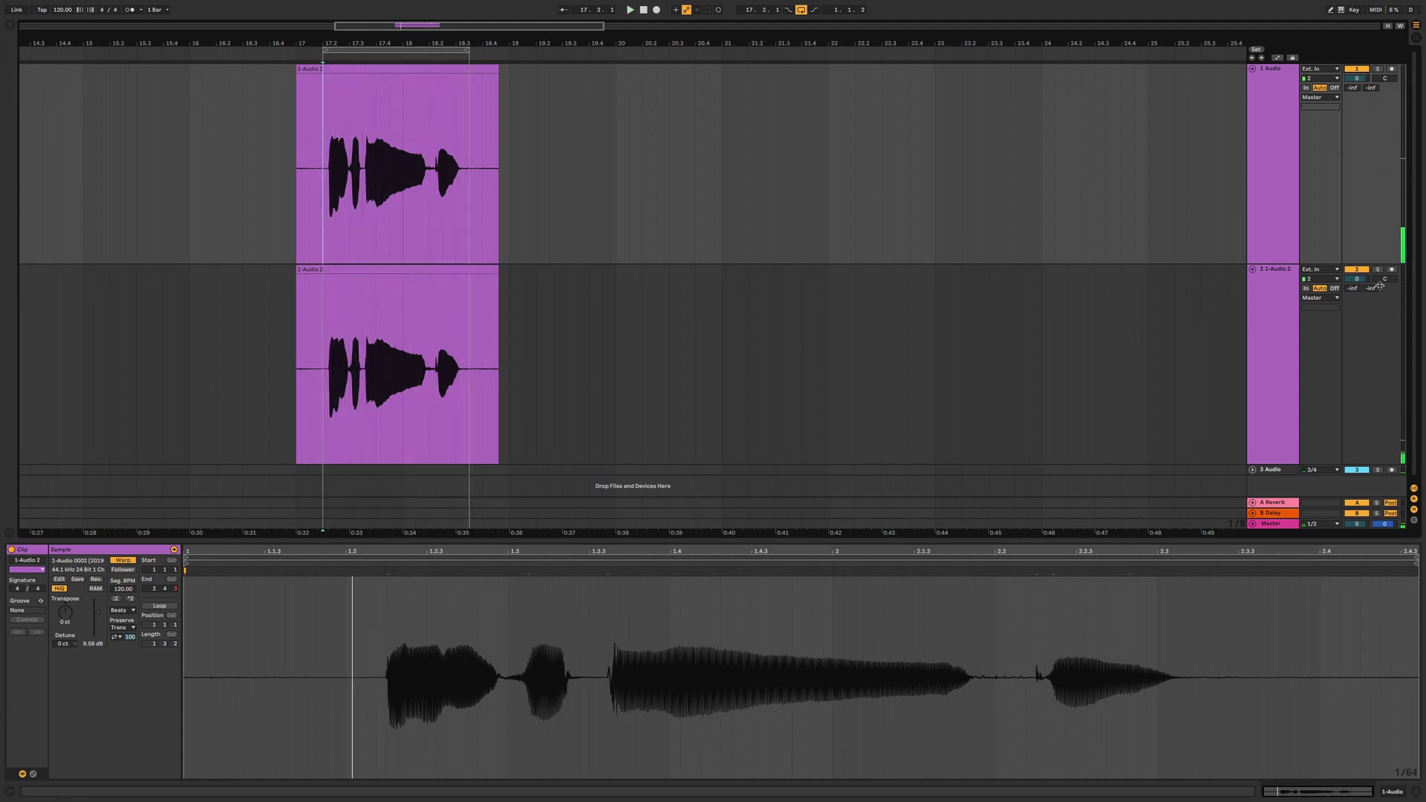
# Step: Lower the original vocal's volume and send both vocals to A Reverb, at about -8.7 dB and -29.0 dB, auditioning the blend
pyautogui.moveTo(1356, 79); pyautogui.dragTo(1356, 92)
pyautogui.press('space')
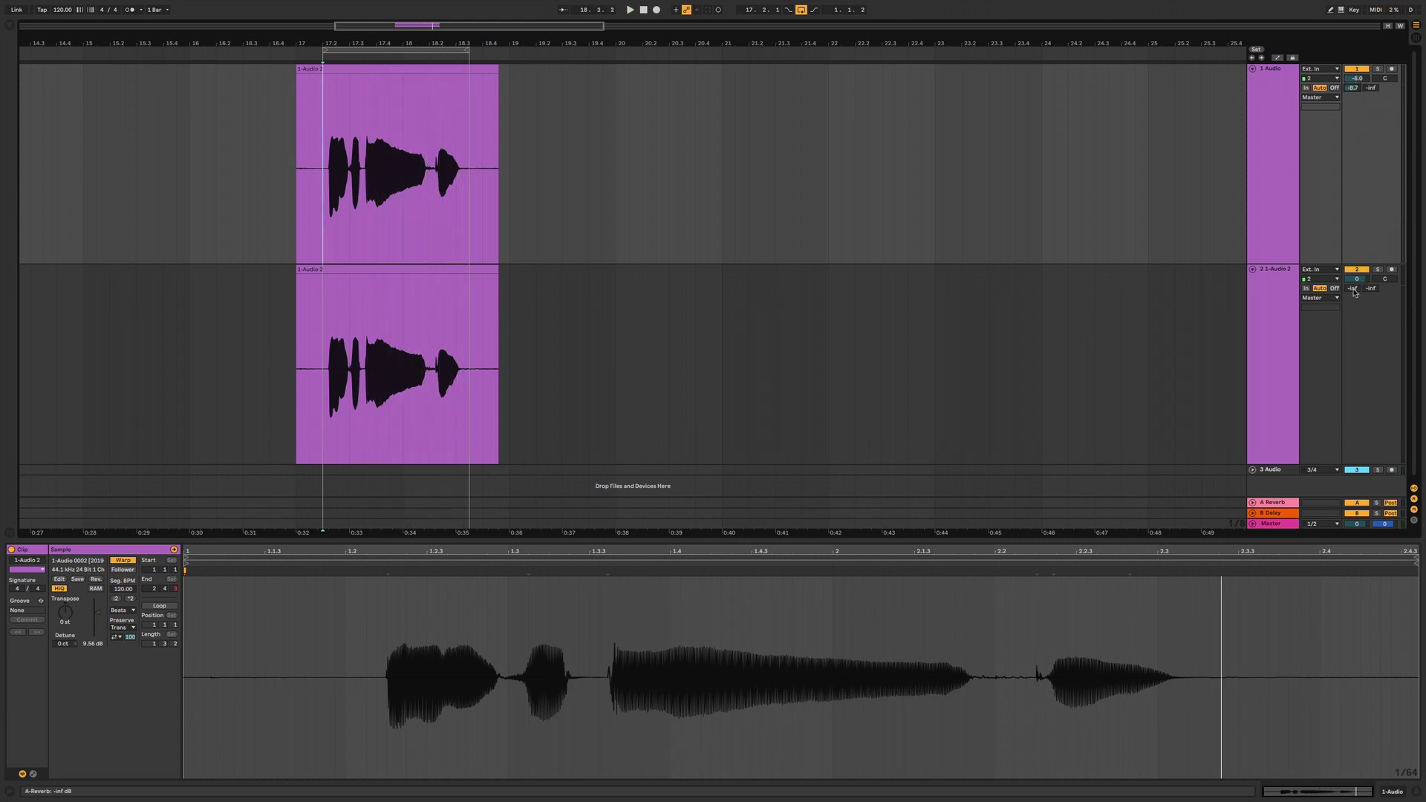
pyautogui.moveTo(1354, 292); pyautogui.dragTo(1354, 301)
pyautogui.press('space')
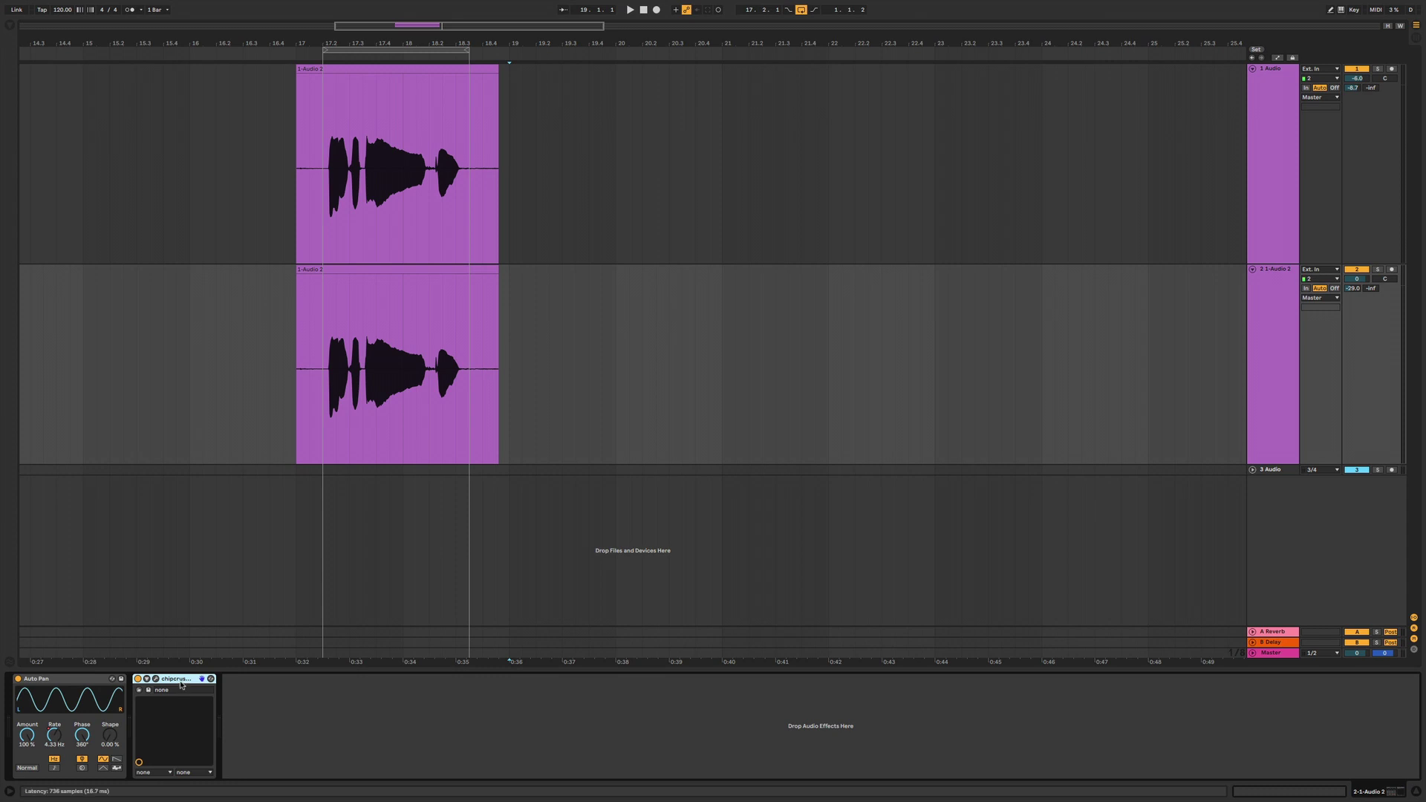
# Step: Replace chipcrusher on the duplicate vocal track with Redux, found by searching for "redux"
pyautogui.press('Delete')
pyautogui.hotkey('ctrl', 'f')
pyautogui.write('redux')
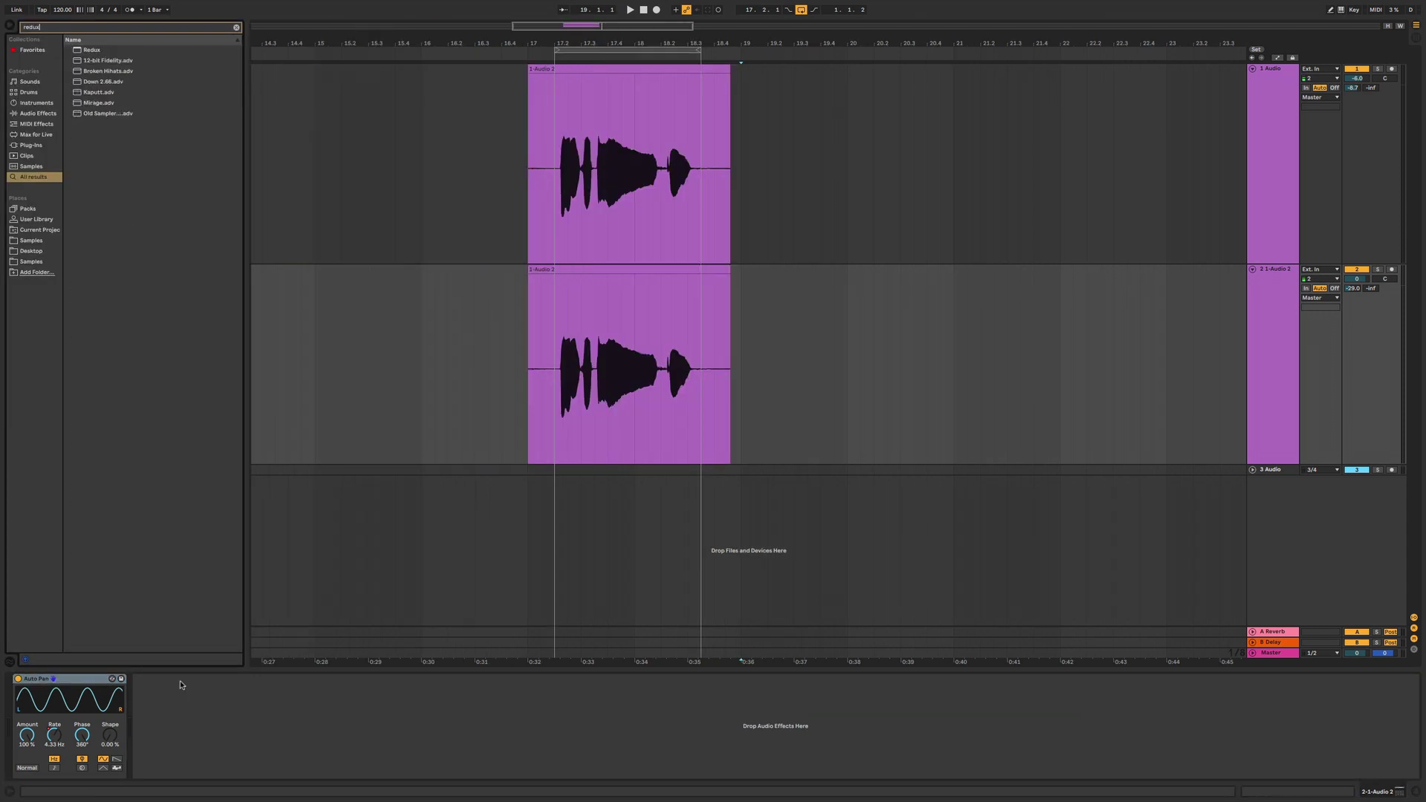
pyautogui.press('Down')
pyautogui.press('Return')
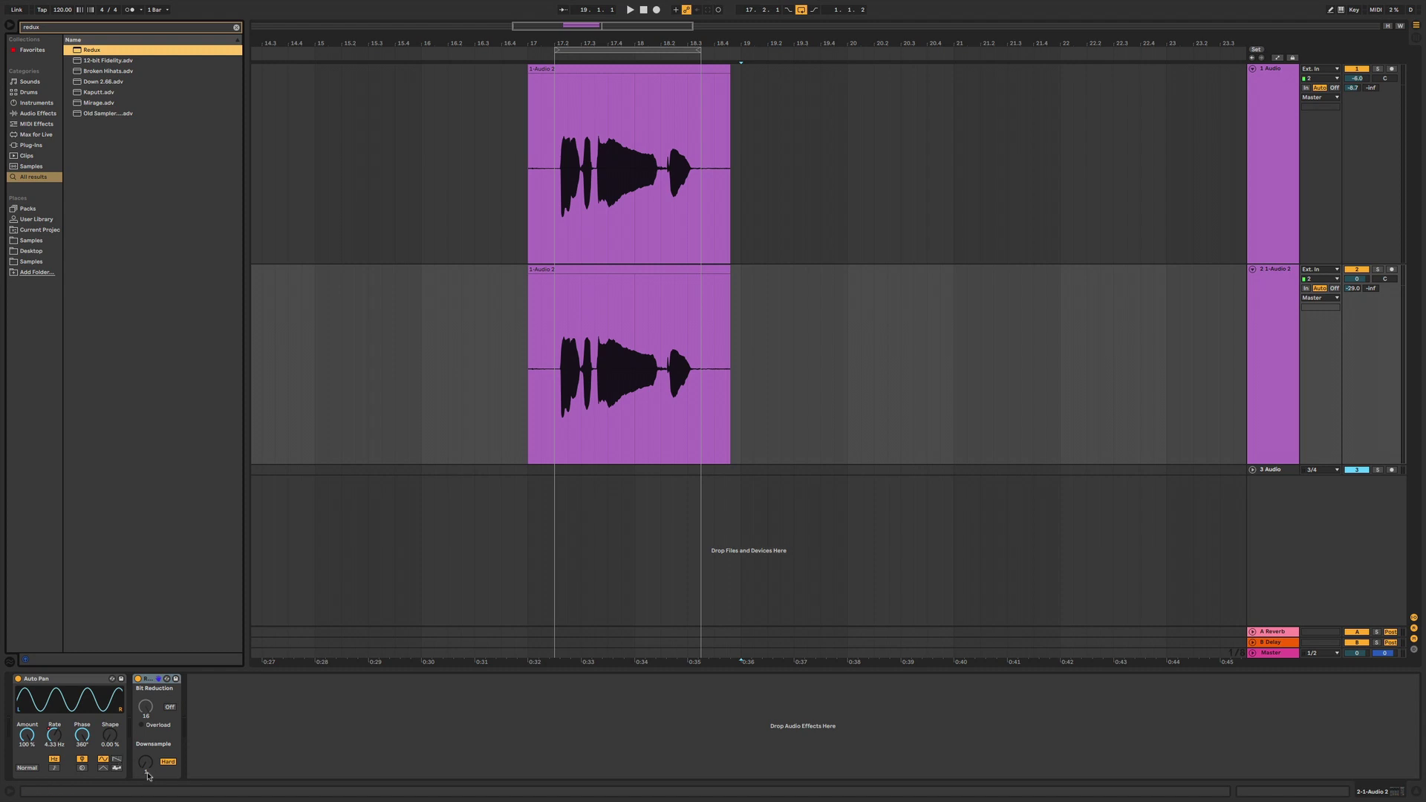
# Step: Search for "satu", add Saturator after Redux and hide the browser
pyautogui.hotkey('ctrl', 'f')
pyautogui.write('satu')
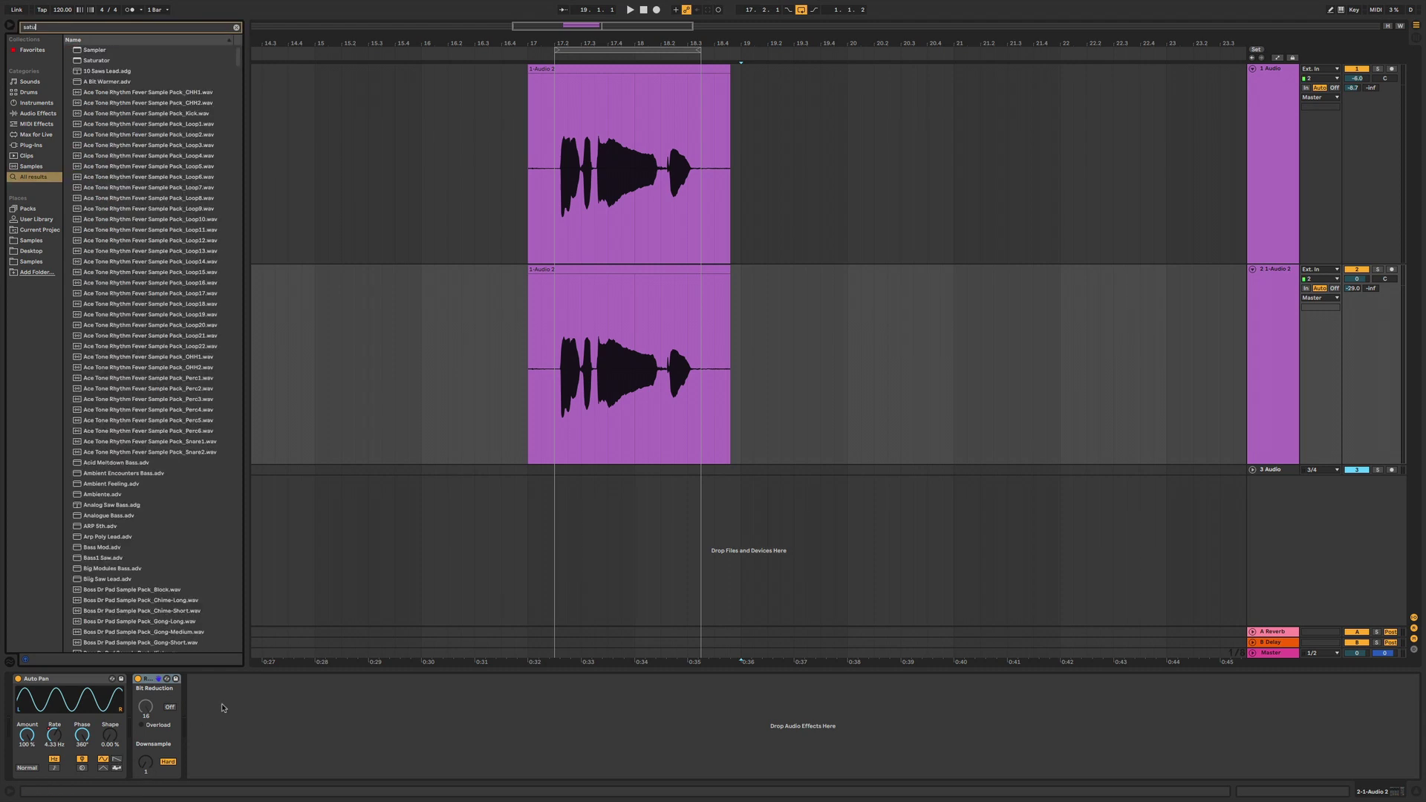
pyautogui.press('Return')
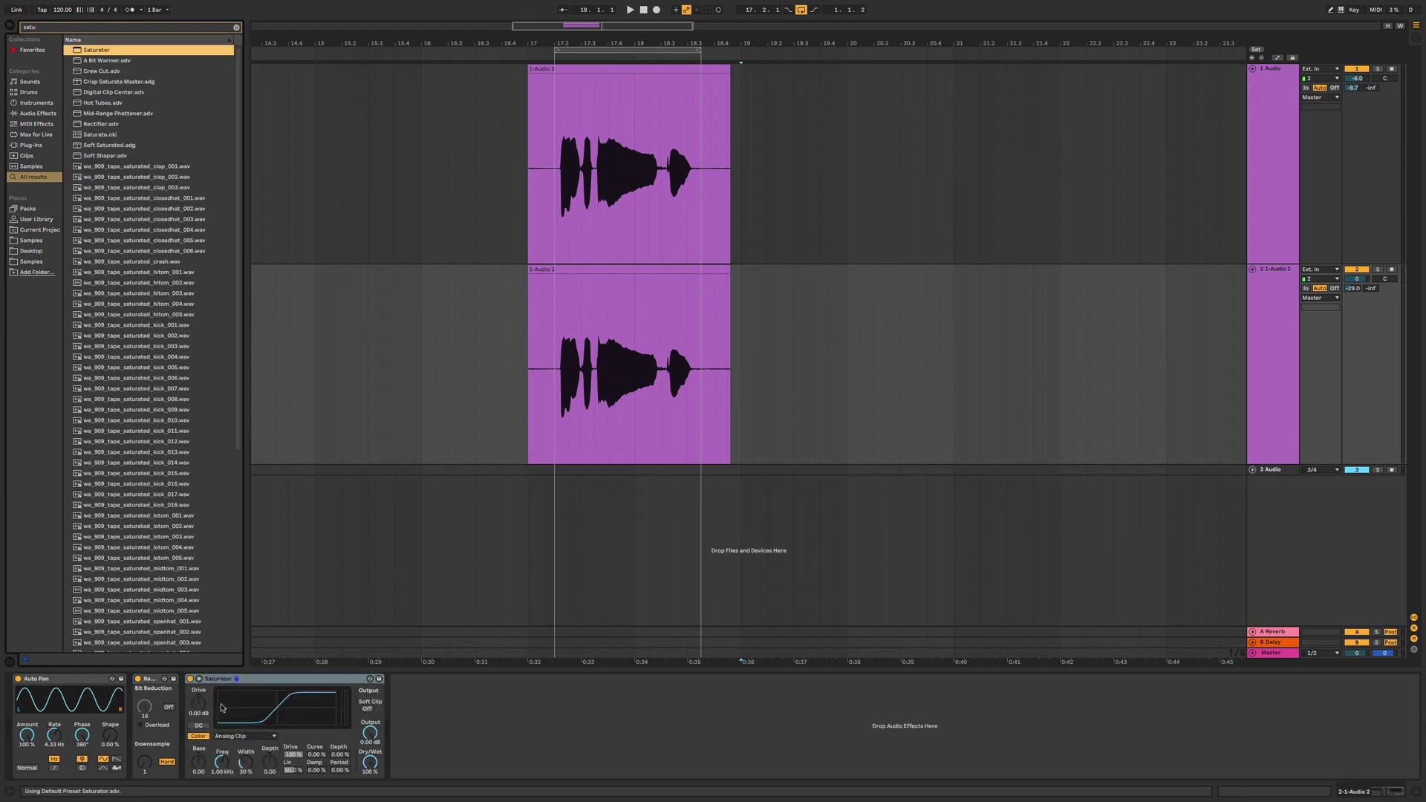
pyautogui.click(10, 26)
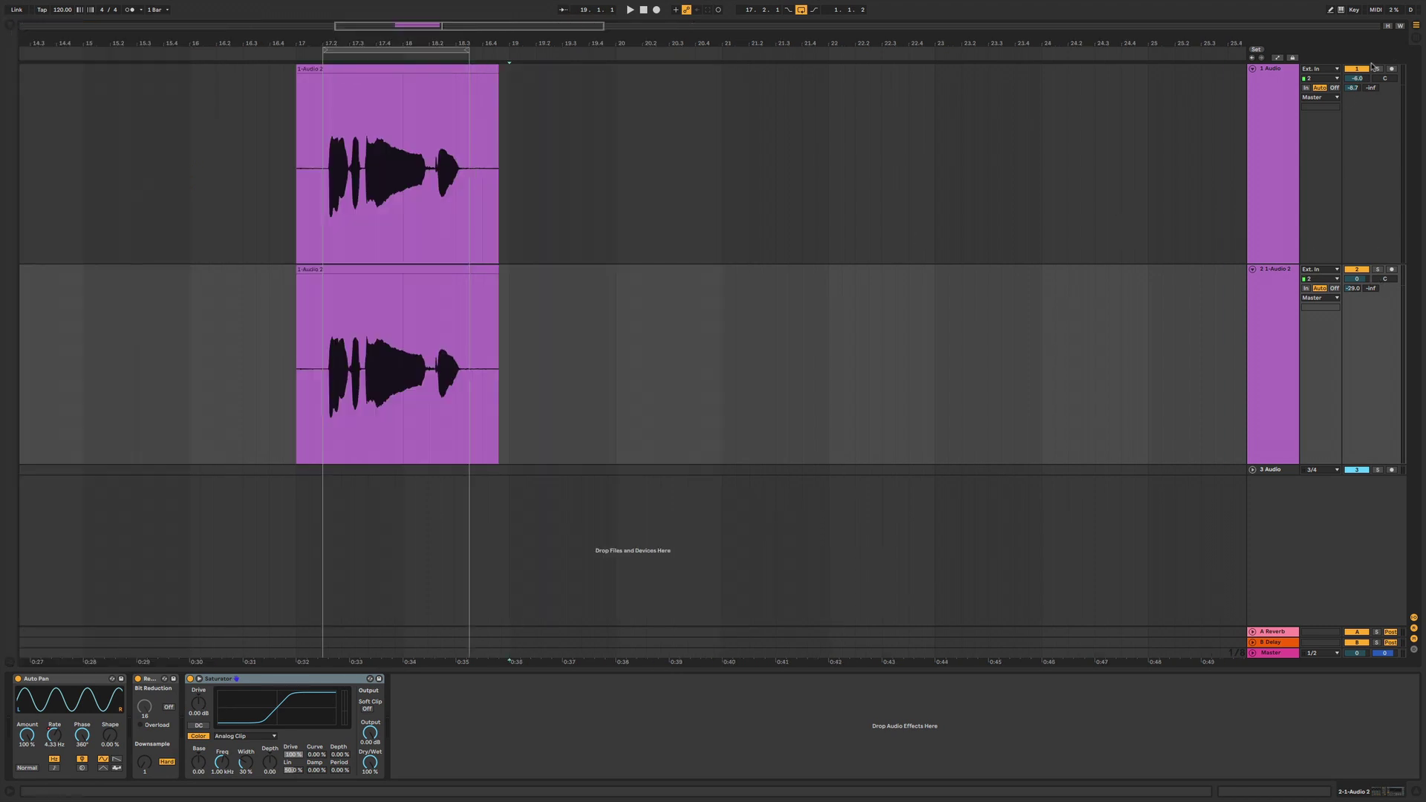
# Step: Audition the duplicate vocal with the original muted, and set the Redux downsample amount to 10
pyautogui.press('space')
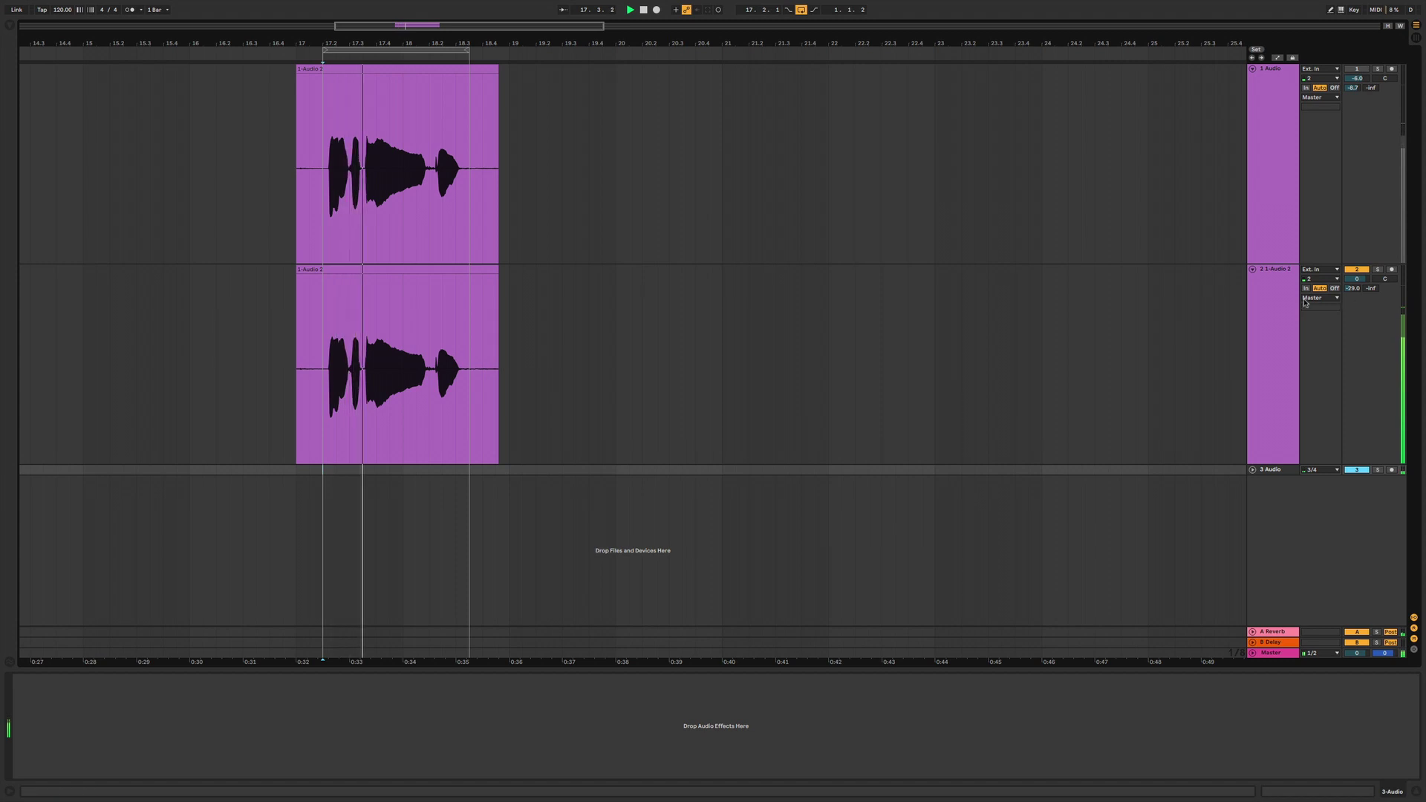
pyautogui.doubleClick(1283, 280)
pyautogui.moveTo(54, 735); pyautogui.dragTo(55, 746)
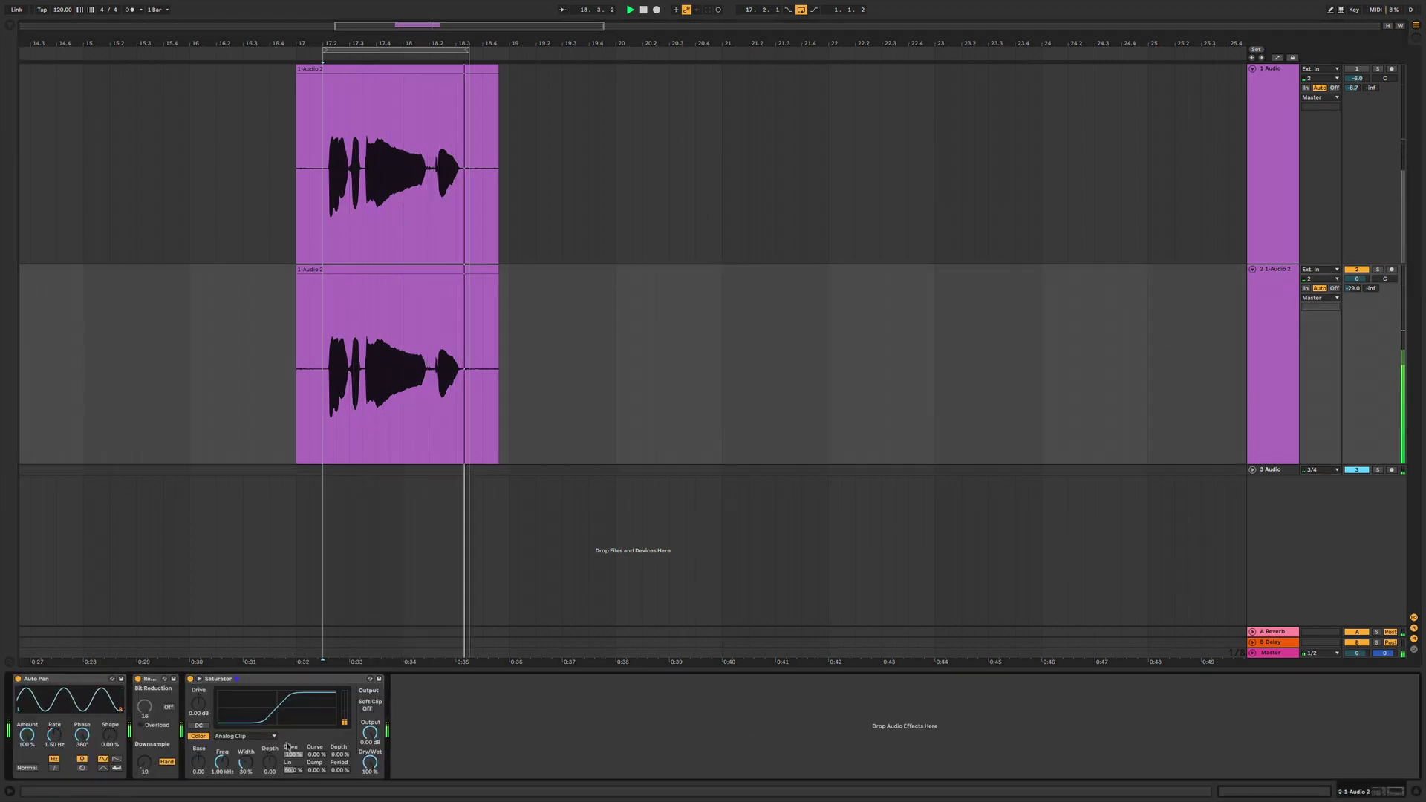
pyautogui.moveTo(145, 763); pyautogui.dragTo(145, 744)
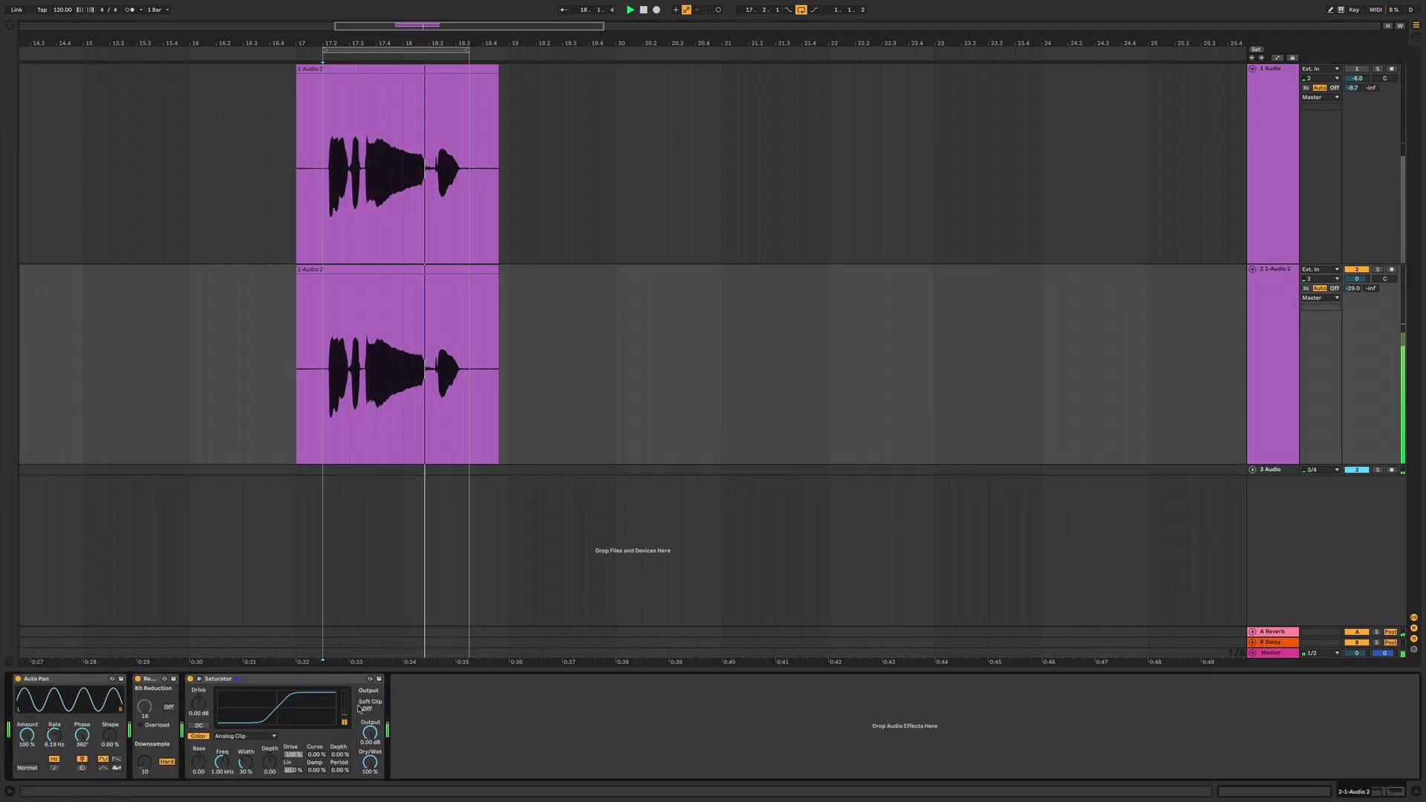
# Step: Search for "filt", add Auto Filter after Saturator, lower its low-pass cutoff and audition the vocal
pyautogui.hotkey('ctrl', 'f')
pyautogui.write('filt')
pyautogui.press('Down')
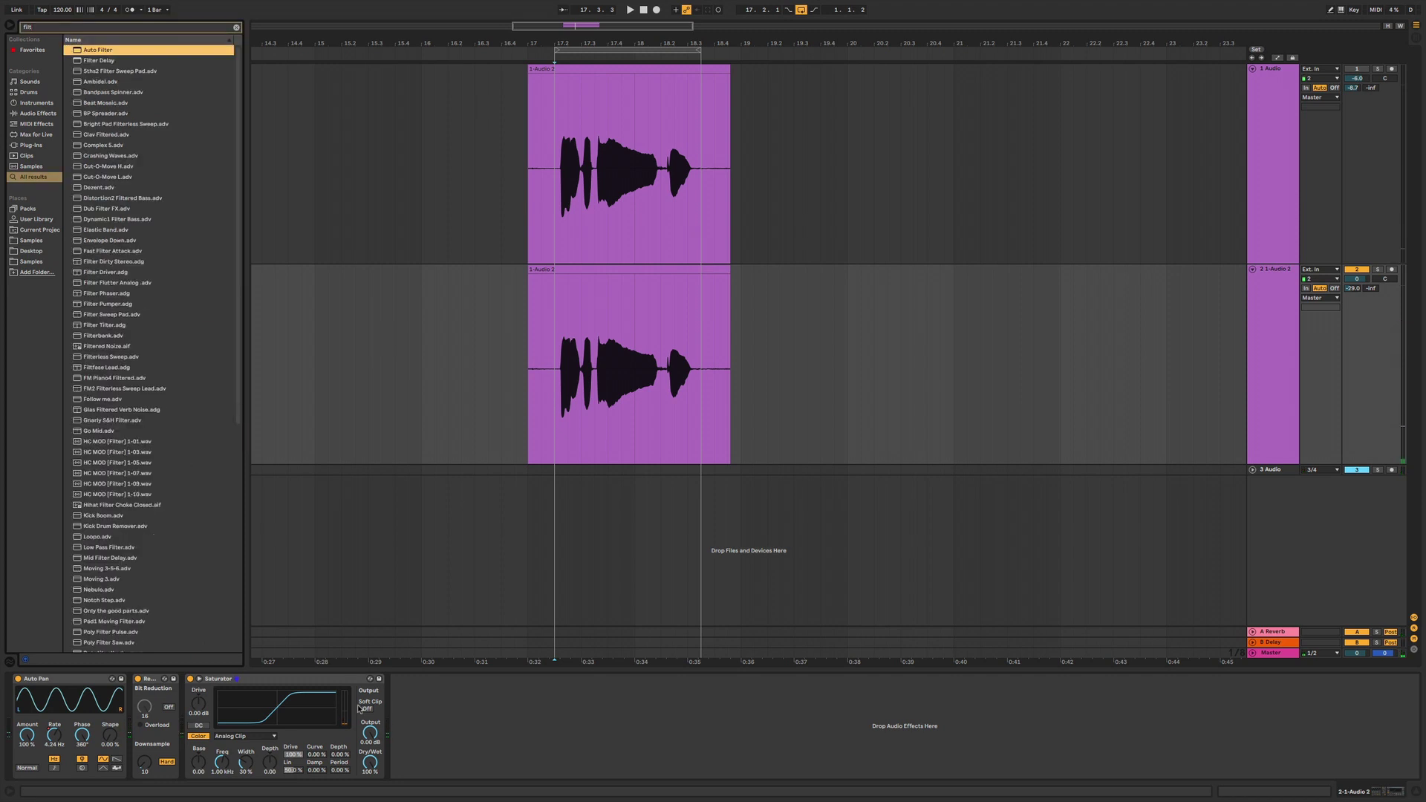
pyautogui.press('Return')
pyautogui.moveTo(524, 738); pyautogui.dragTo(500, 740)
pyautogui.press('space')
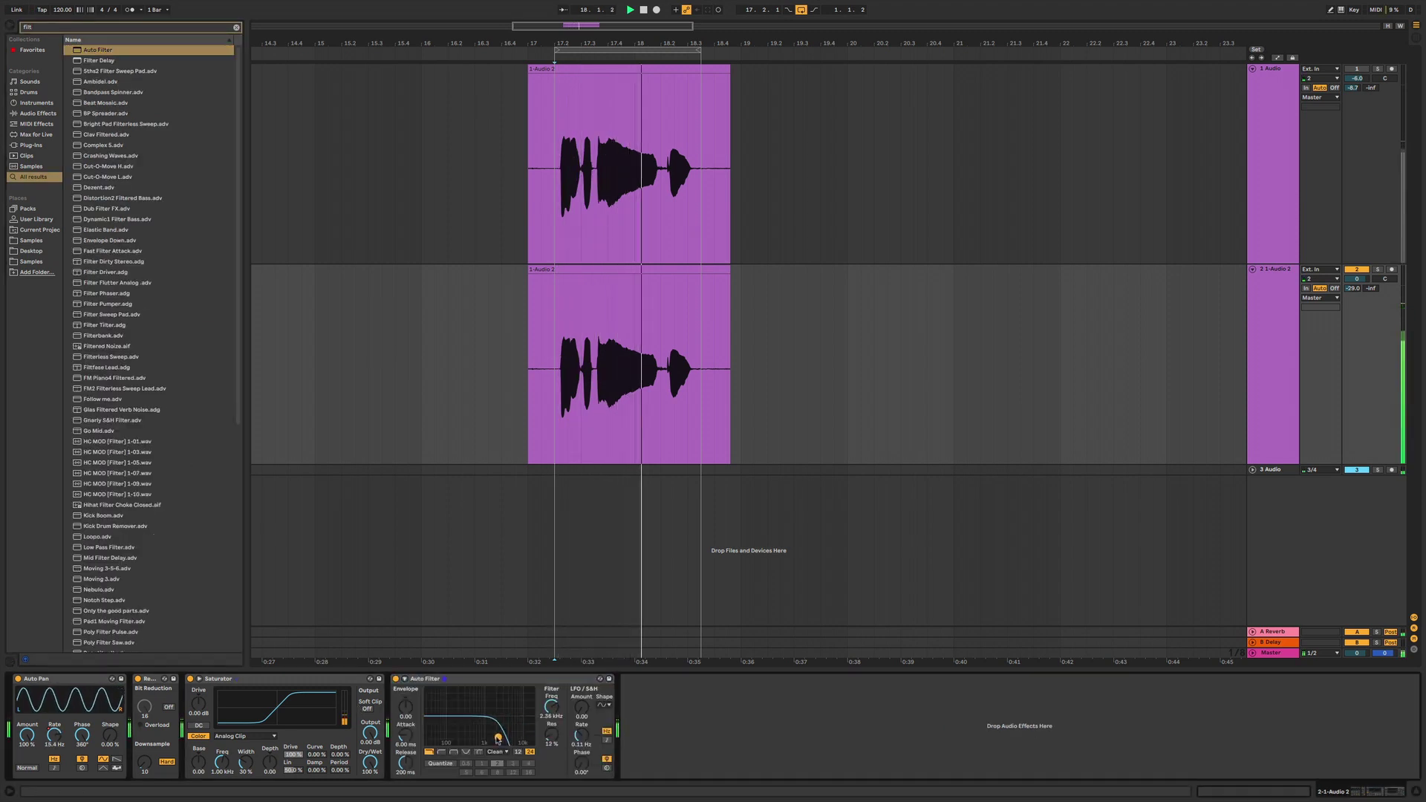